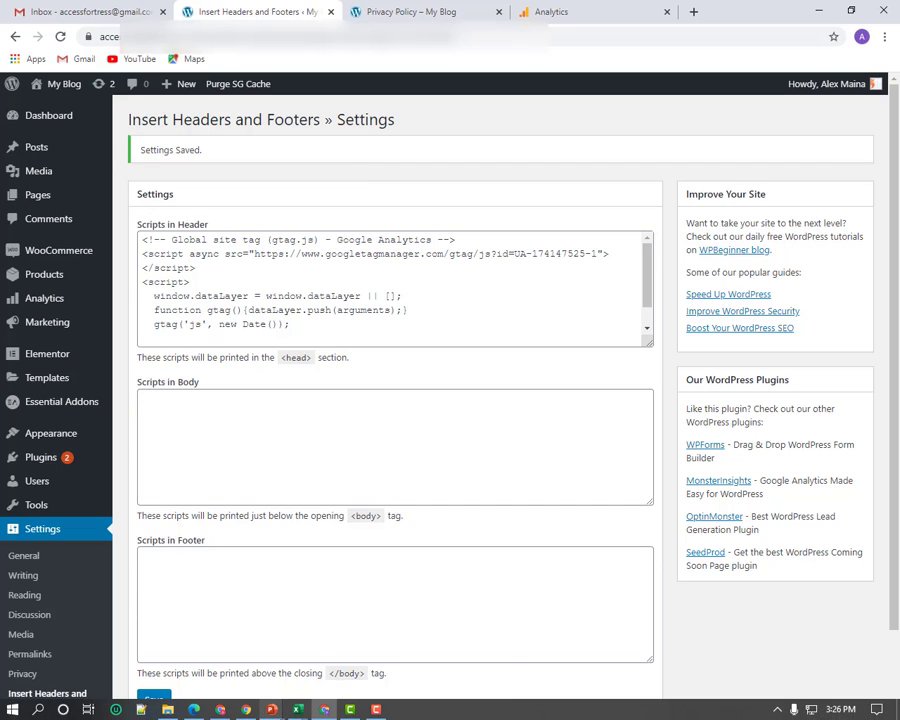
Finish saving the gtag.js snippet in Insert Headers and Footers' Scripts in Header
{"action": "mouse_move", "coordinate": [268, 712]}
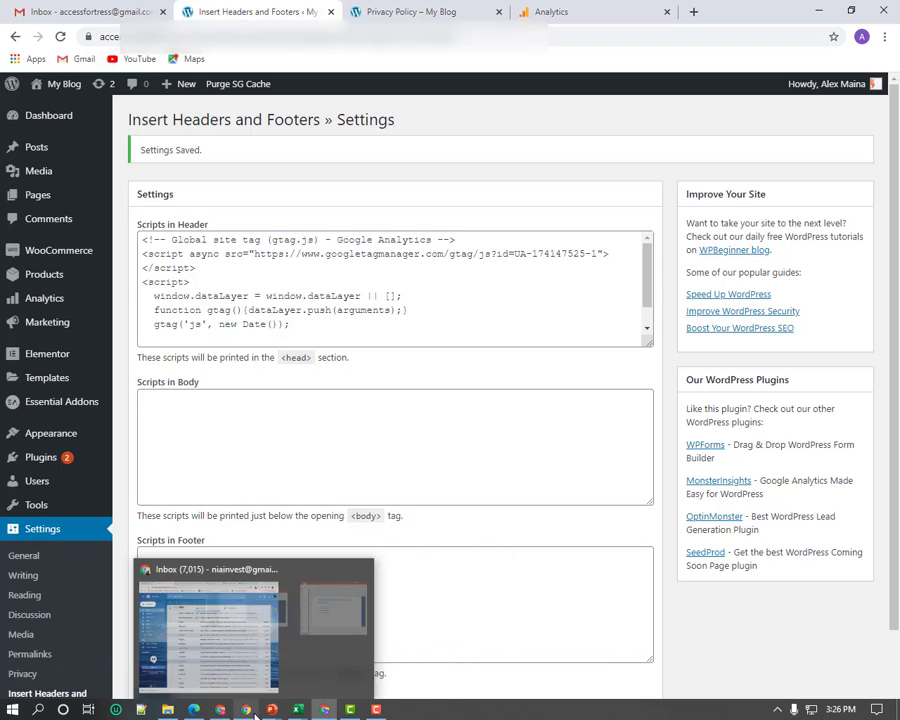
Bring up the Client Details sheet and review the rows from phone numbers to Main Cpanel Email
{"action": "left_click", "coordinate": [222, 714]}
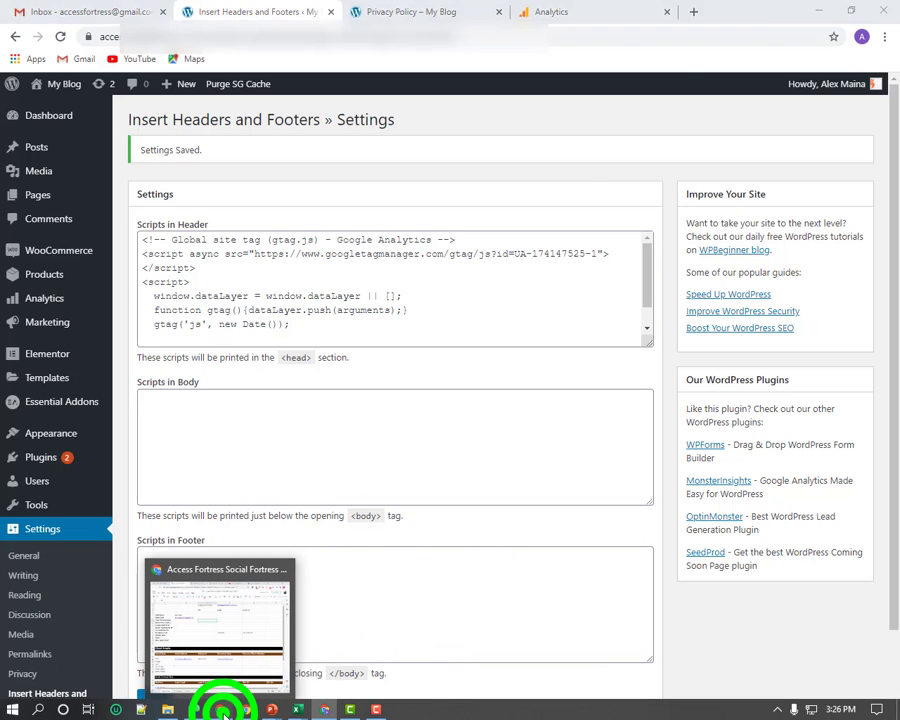
{"action": "left_click", "coordinate": [325, 296]}
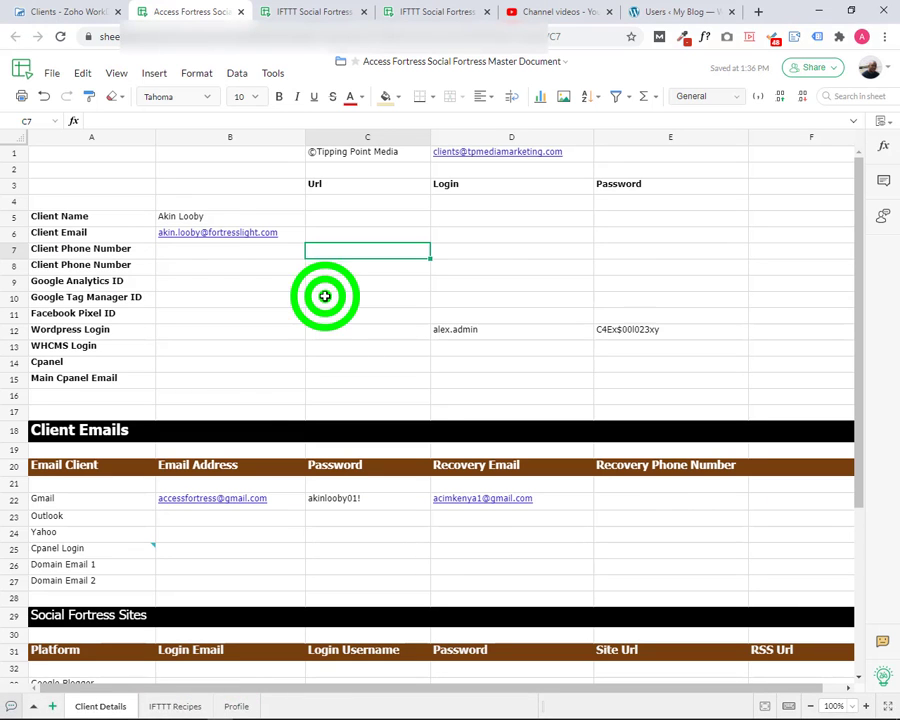
{"action": "left_click", "coordinate": [258, 301]}
{"action": "left_click", "coordinate": [216, 281]}
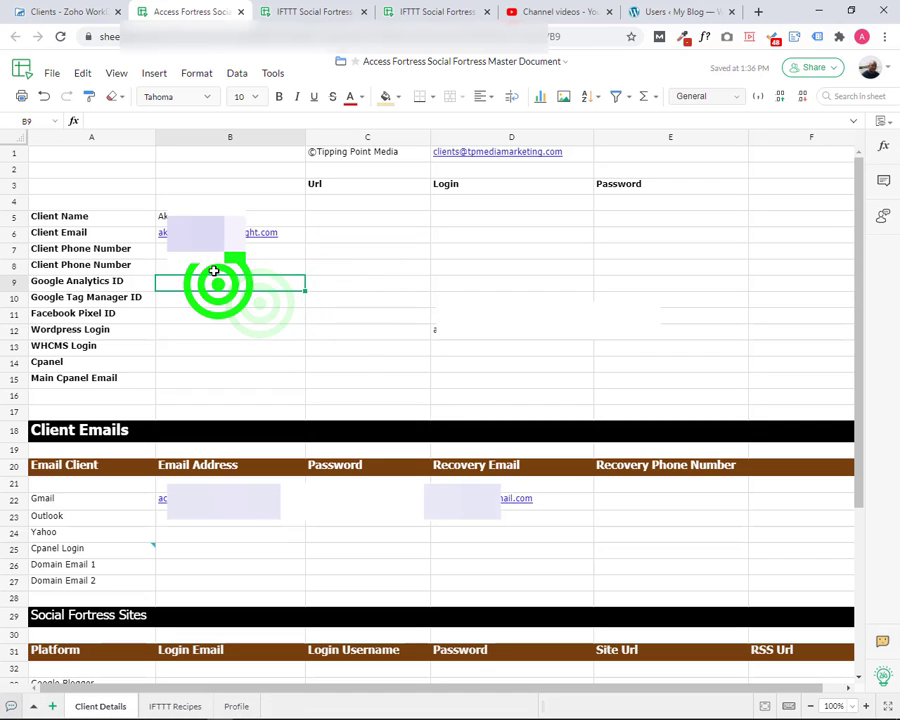
{"action": "left_click", "coordinate": [213, 265]}
{"action": "left_click", "coordinate": [222, 249]}
{"action": "left_click", "coordinate": [226, 264]}
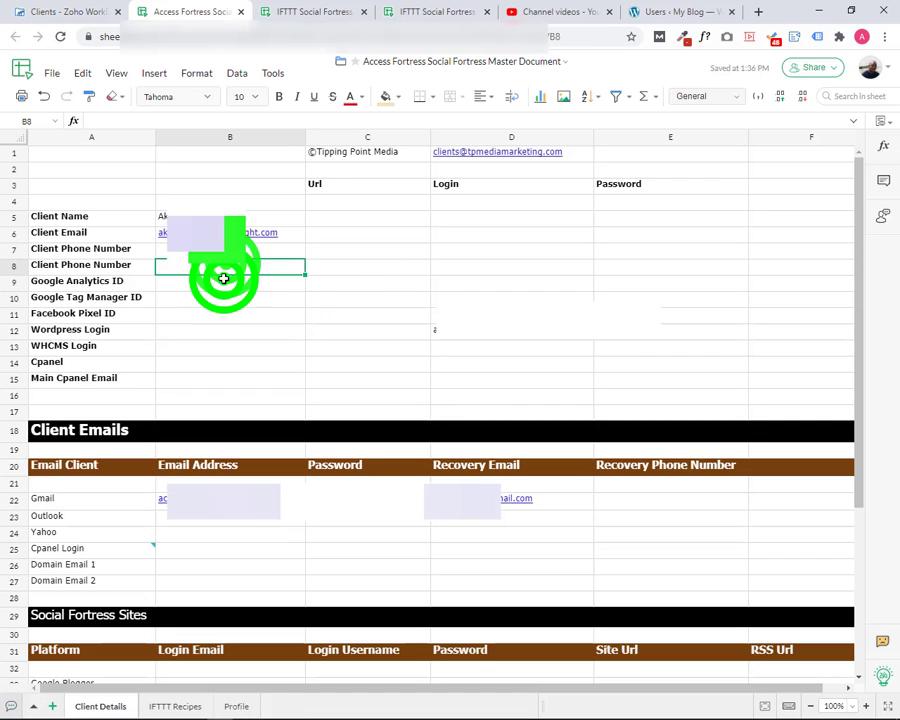
{"action": "left_click", "coordinate": [223, 281]}
{"action": "left_click", "coordinate": [210, 298]}
{"action": "left_click", "coordinate": [206, 315]}
{"action": "left_click", "coordinate": [203, 330]}
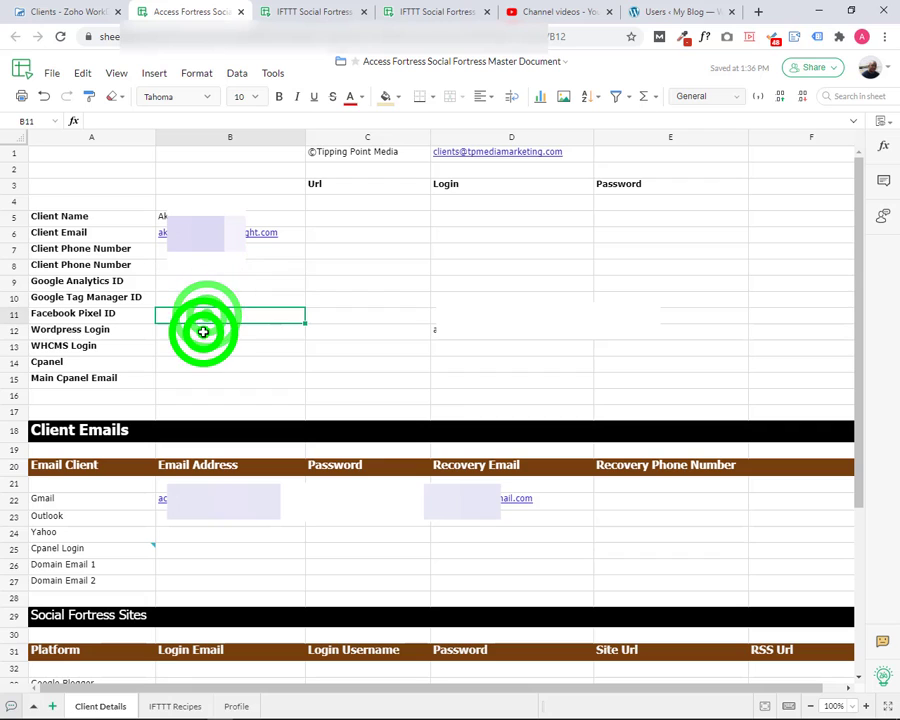
{"action": "left_click", "coordinate": [201, 345]}
{"action": "left_click", "coordinate": [199, 367]}
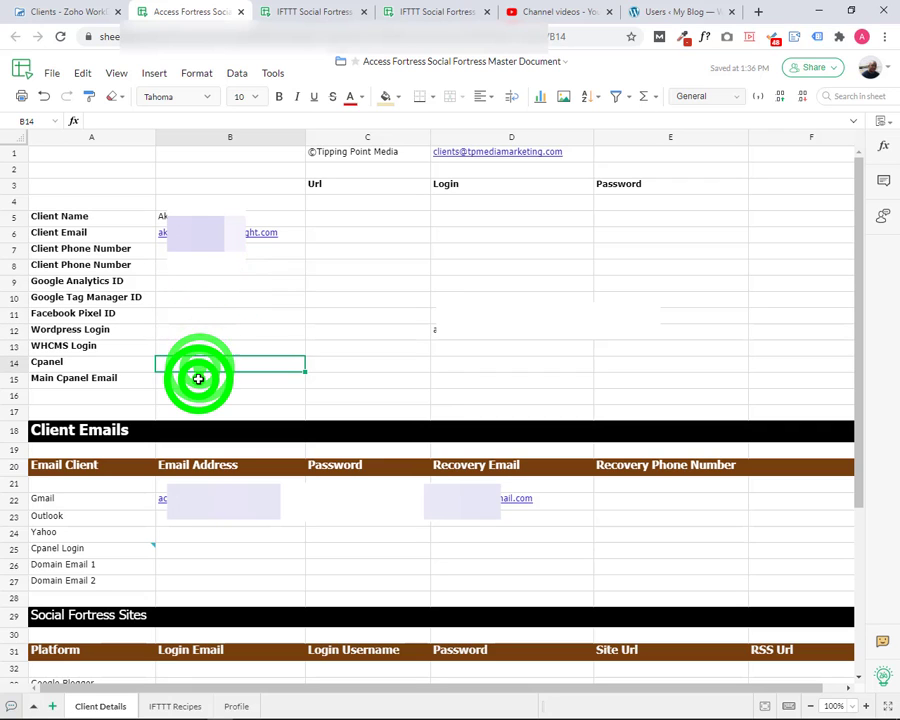
{"action": "left_click", "coordinate": [198, 377]}
{"action": "left_click", "coordinate": [198, 362]}
{"action": "left_click", "coordinate": [200, 346]}
{"action": "left_click", "coordinate": [193, 330]}
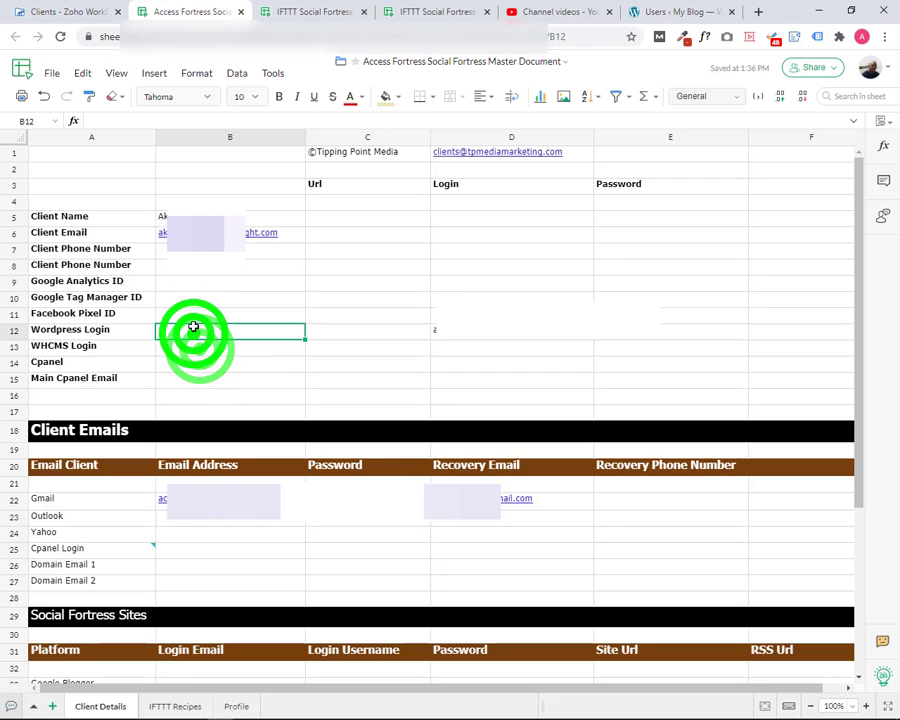
{"action": "left_click", "coordinate": [192, 312]}
{"action": "left_click", "coordinate": [192, 298]}
{"action": "left_click", "coordinate": [193, 282]}
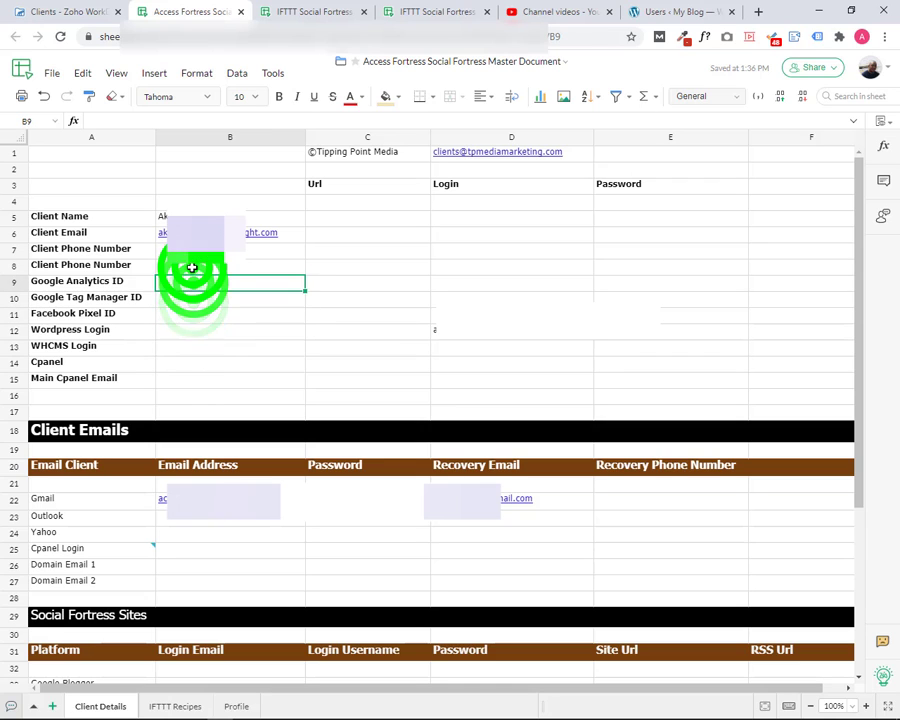
{"action": "left_click", "coordinate": [191, 265]}
{"action": "left_click", "coordinate": [192, 250]}
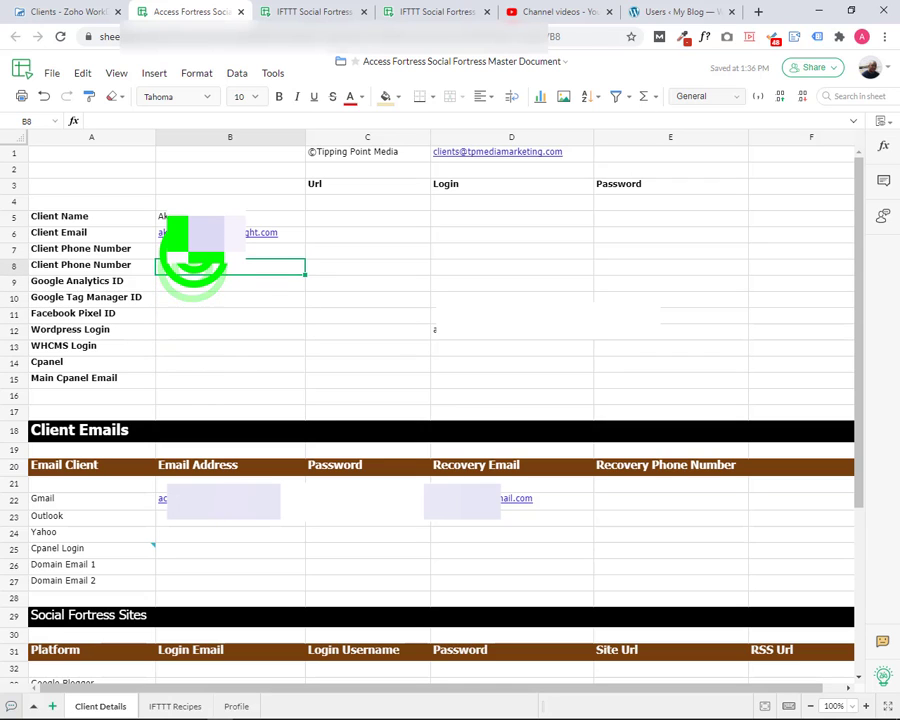
{"action": "left_click", "coordinate": [190, 266]}
{"action": "left_click", "coordinate": [188, 282]}
{"action": "left_click", "coordinate": [195, 297]}
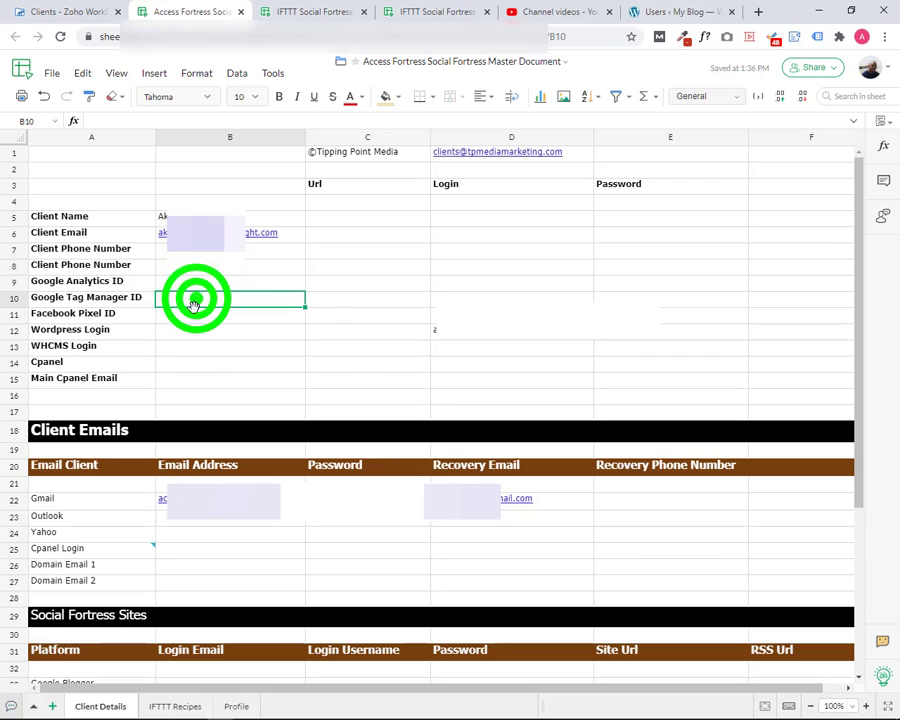
{"action": "left_click", "coordinate": [190, 314]}
{"action": "left_click", "coordinate": [191, 330]}
{"action": "left_click", "coordinate": [191, 346]}
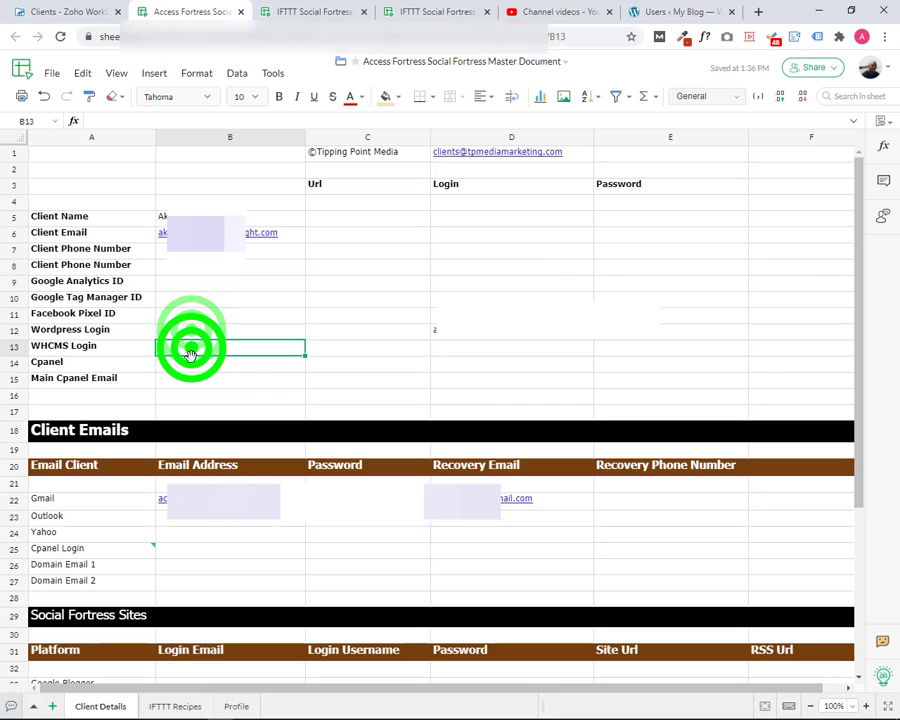
{"action": "left_click", "coordinate": [191, 362]}
{"action": "left_click", "coordinate": [191, 377]}
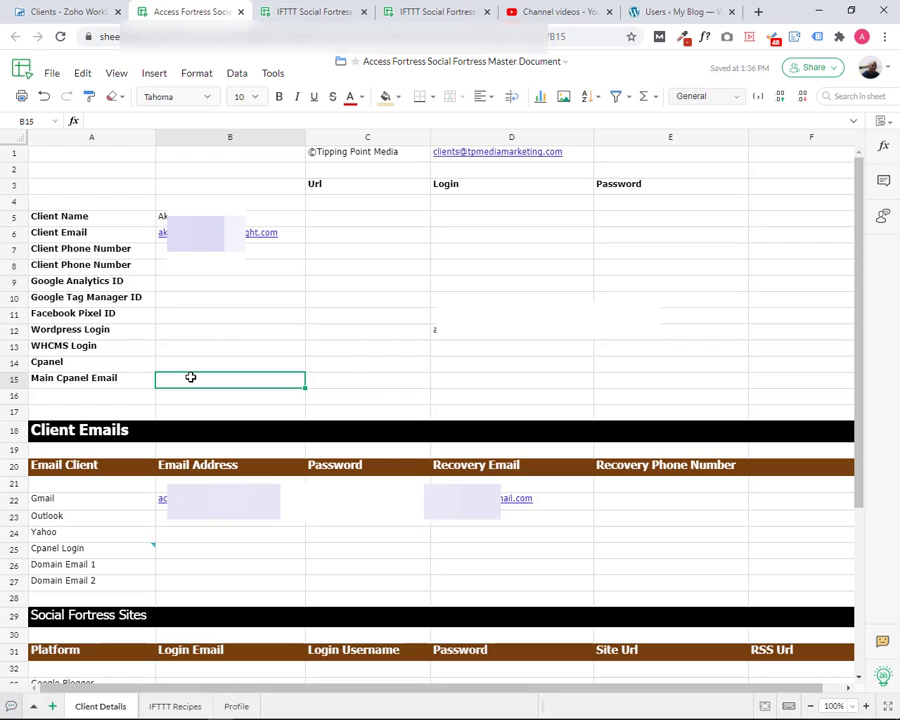
Select the empty Google Analytics ID cell B9, then return to the WordPress browser
{"action": "left_click", "coordinate": [190, 280]}
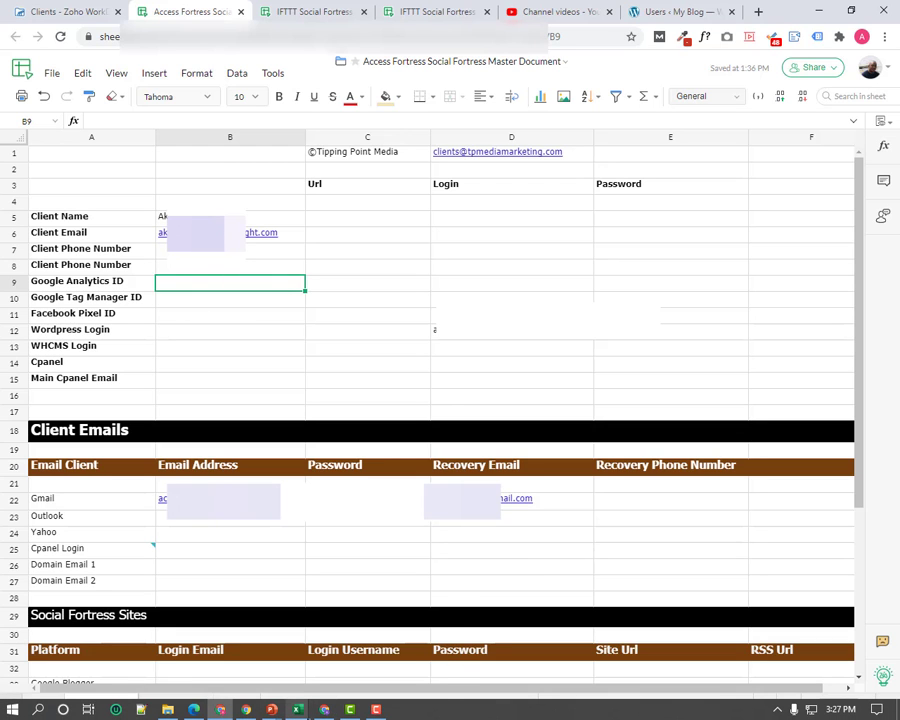
{"action": "mouse_move", "coordinate": [297, 710]}
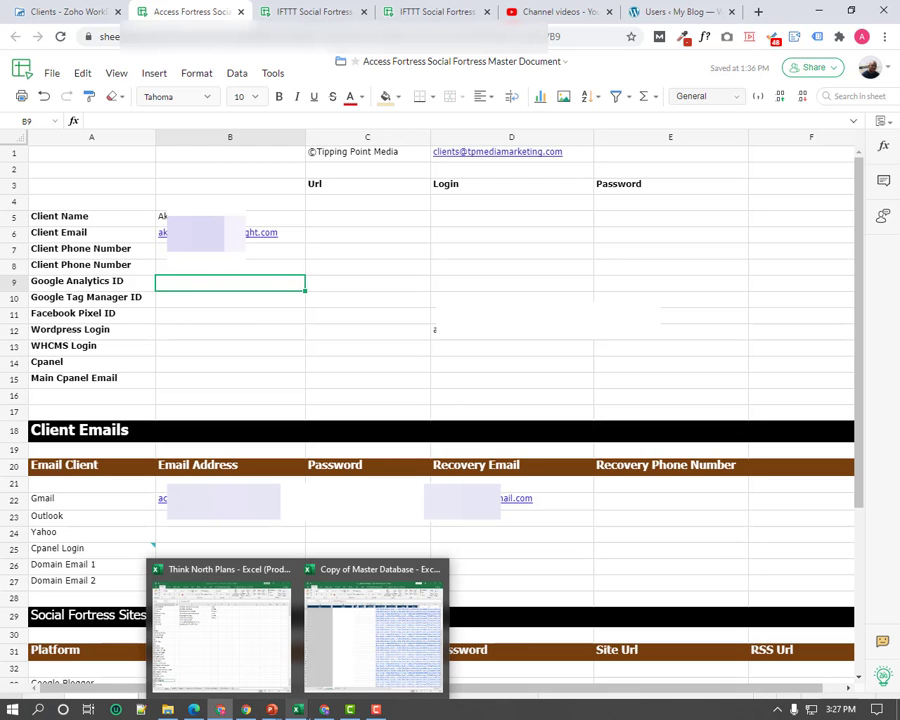
{"action": "left_click", "coordinate": [324, 702]}
Open the property's Tracking Code page under Admin > Tracking Info in Google Analytics
{"action": "left_click", "coordinate": [540, 13]}
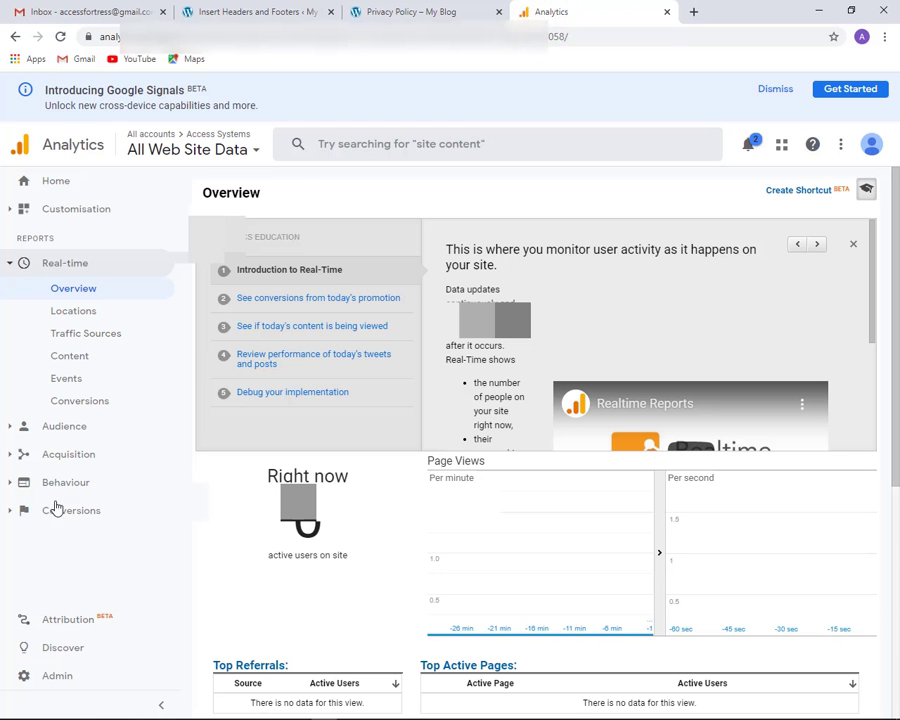
{"action": "scroll", "coordinate": [190, 416], "scroll_direction": "down", "scroll_amount": 3}
{"action": "scroll", "coordinate": [186, 416], "scroll_direction": "down", "scroll_amount": 5}
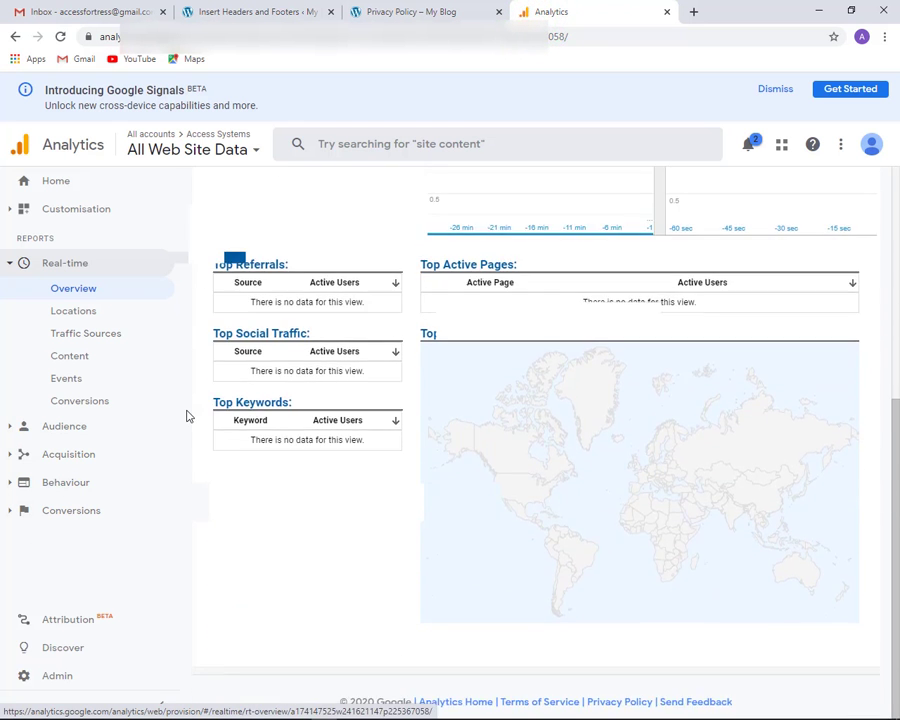
{"action": "scroll", "coordinate": [186, 416], "scroll_direction": "up", "scroll_amount": 8}
{"action": "scroll", "coordinate": [186, 414], "scroll_direction": "down", "scroll_amount": 7}
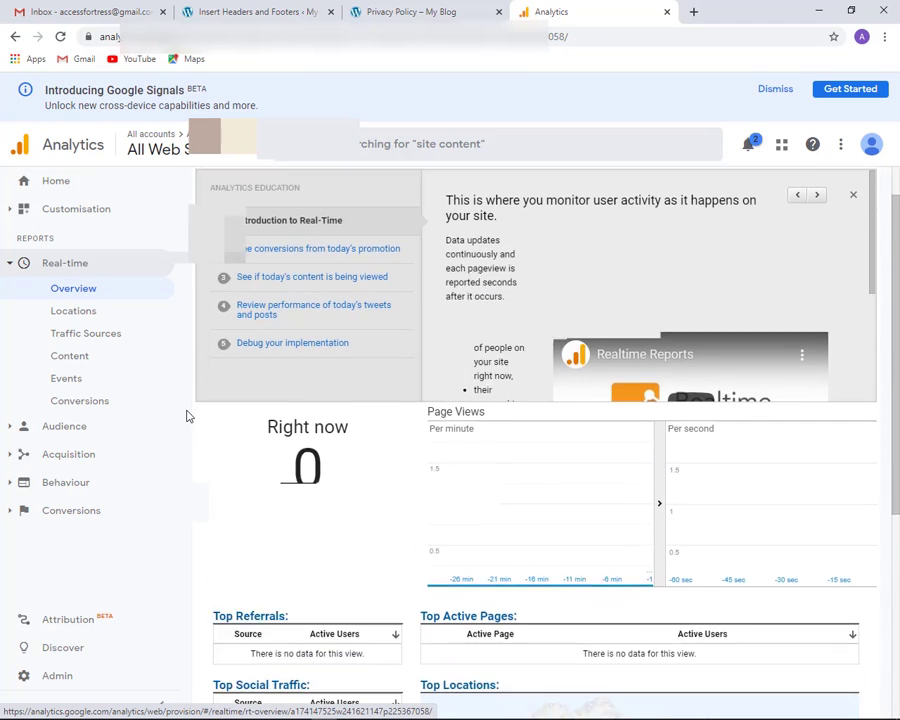
{"action": "left_click", "coordinate": [60, 678]}
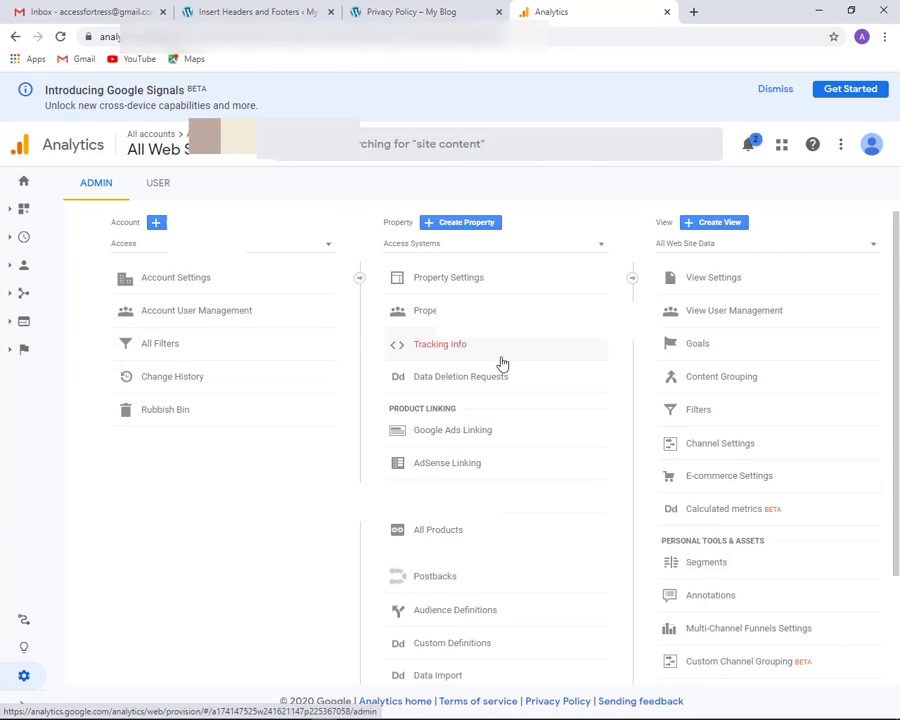
{"action": "left_click", "coordinate": [450, 348]}
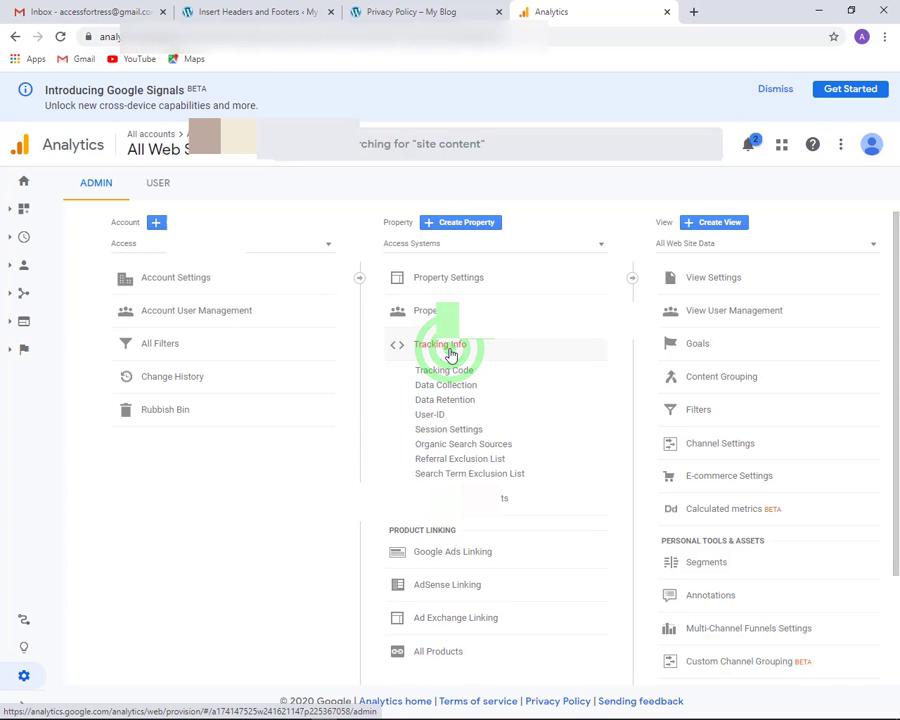
{"action": "left_click", "coordinate": [444, 371]}
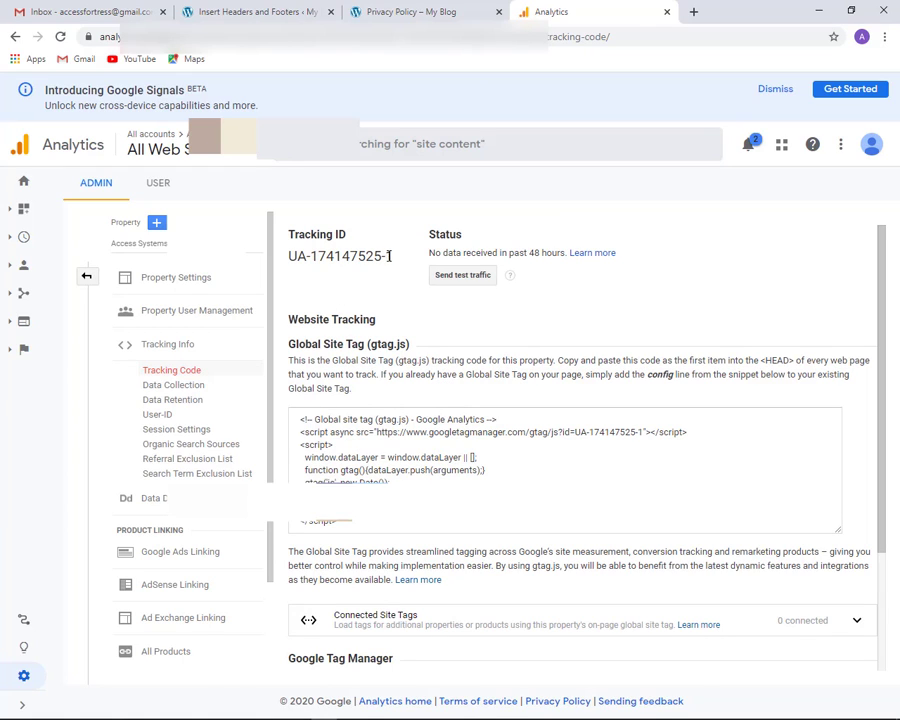
Copy the property's Tracking ID to the clipboard
{"action": "left_click_drag", "start_coordinate": [392, 256], "coordinate": [290, 257]}
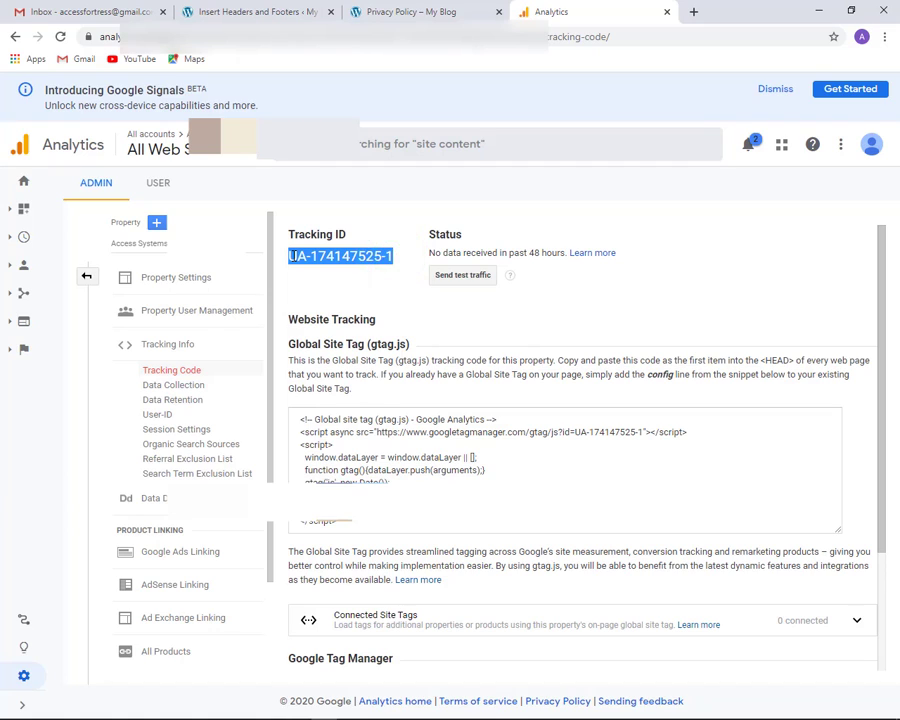
{"action": "right_click", "coordinate": [290, 258]}
{"action": "left_click", "coordinate": [317, 267]}
{"action": "right_click", "coordinate": [296, 256]}
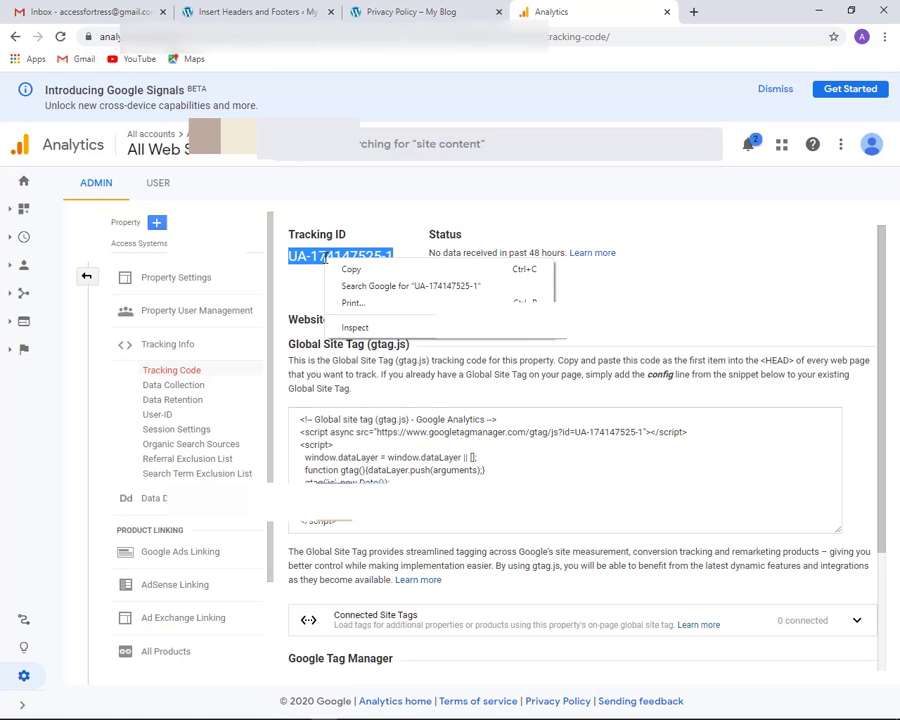
{"action": "left_click", "coordinate": [338, 264]}
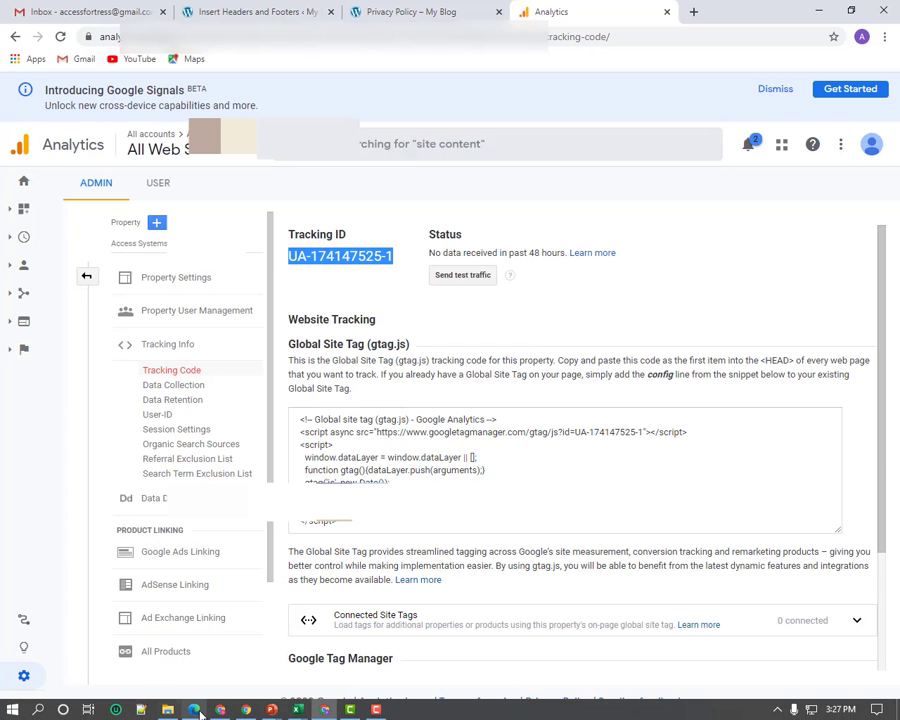
{"action": "mouse_move", "coordinate": [296, 710]}
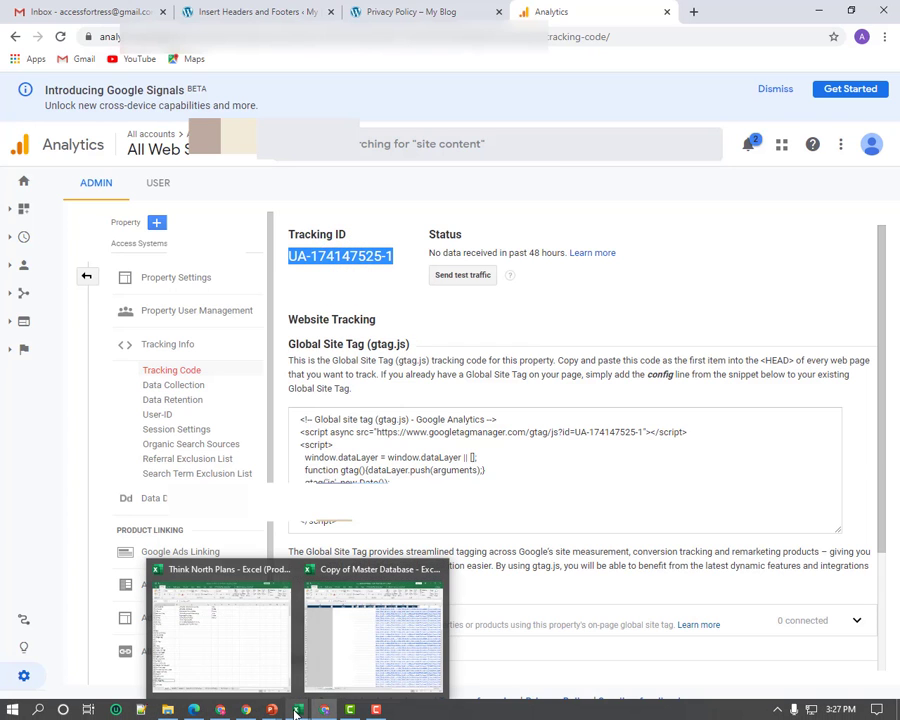
{"action": "left_click", "coordinate": [261, 665]}
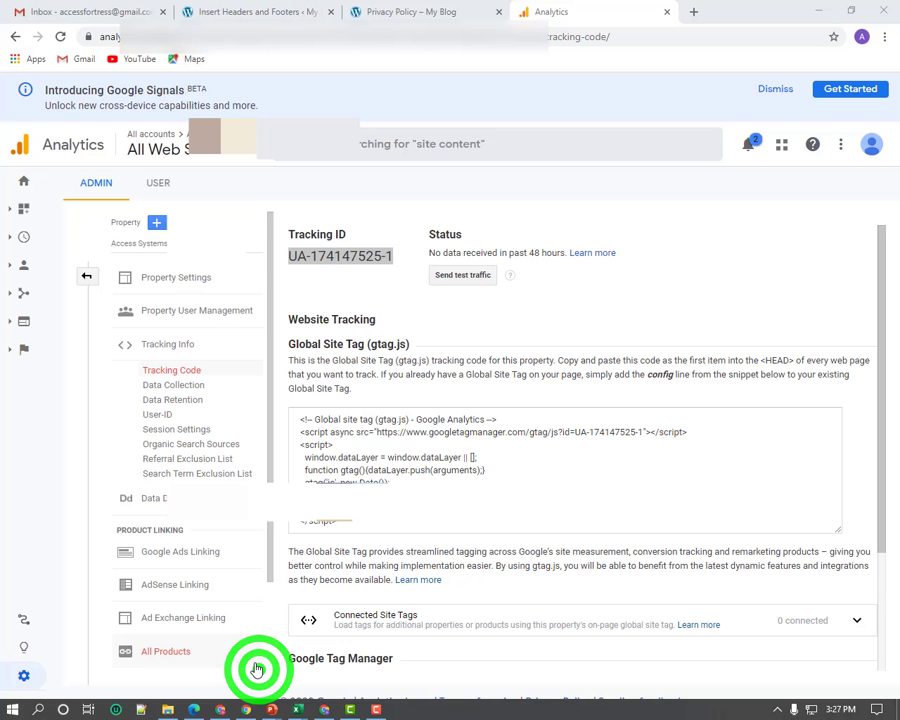
Paste the copied tracking ID into cell B9 beside Google Analytics ID and commit it
{"action": "left_click", "coordinate": [220, 708]}
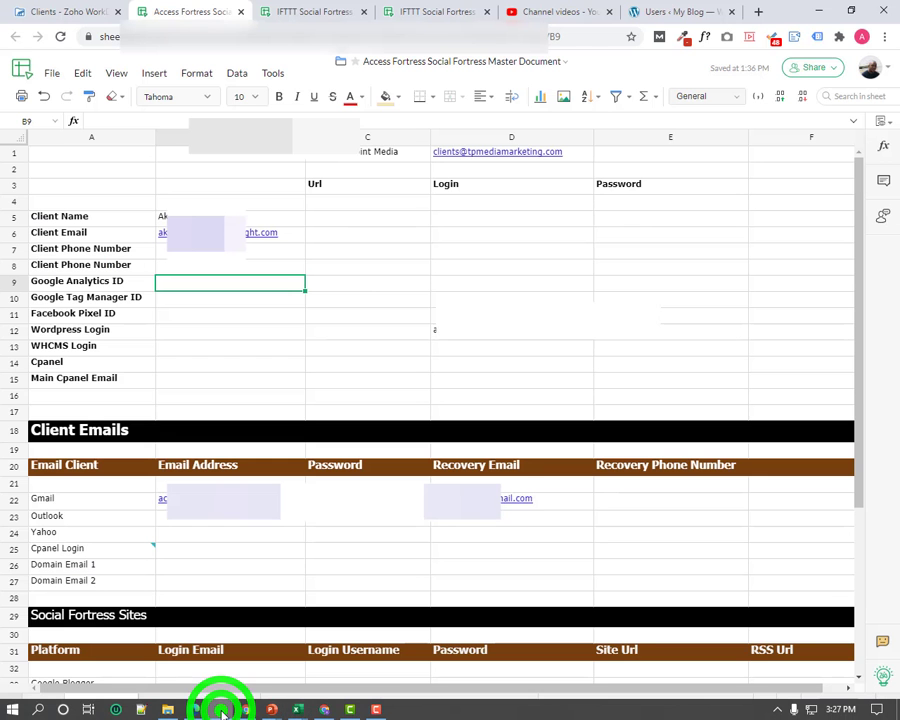
{"action": "right_click", "coordinate": [184, 286]}
{"action": "mouse_move", "coordinate": [220, 343]}
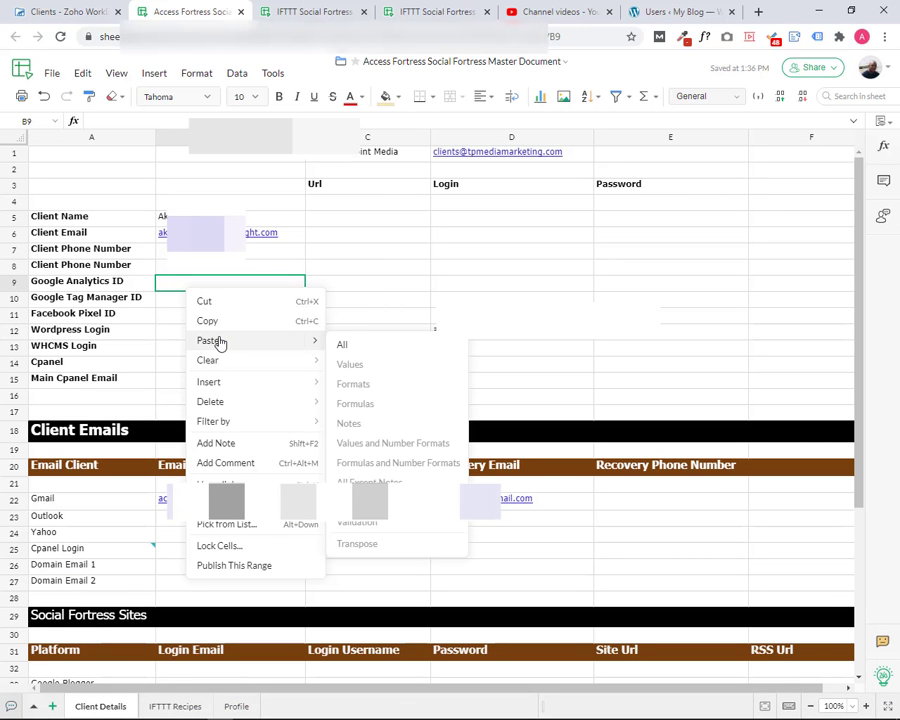
{"action": "left_click", "coordinate": [339, 344]}
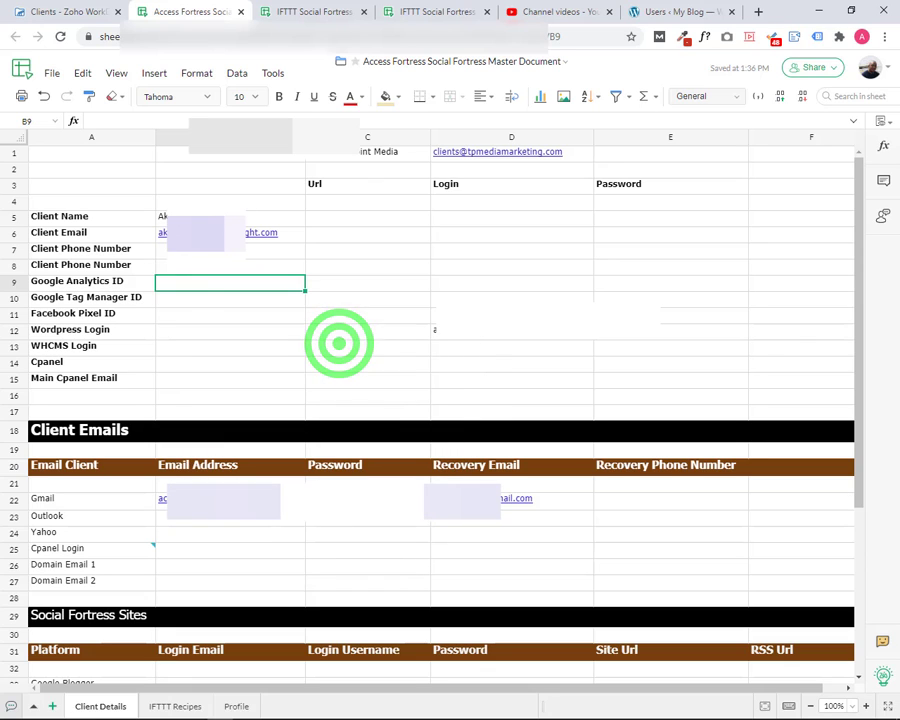
{"action": "left_click", "coordinate": [180, 282]}
{"action": "right_click", "coordinate": [181, 284]}
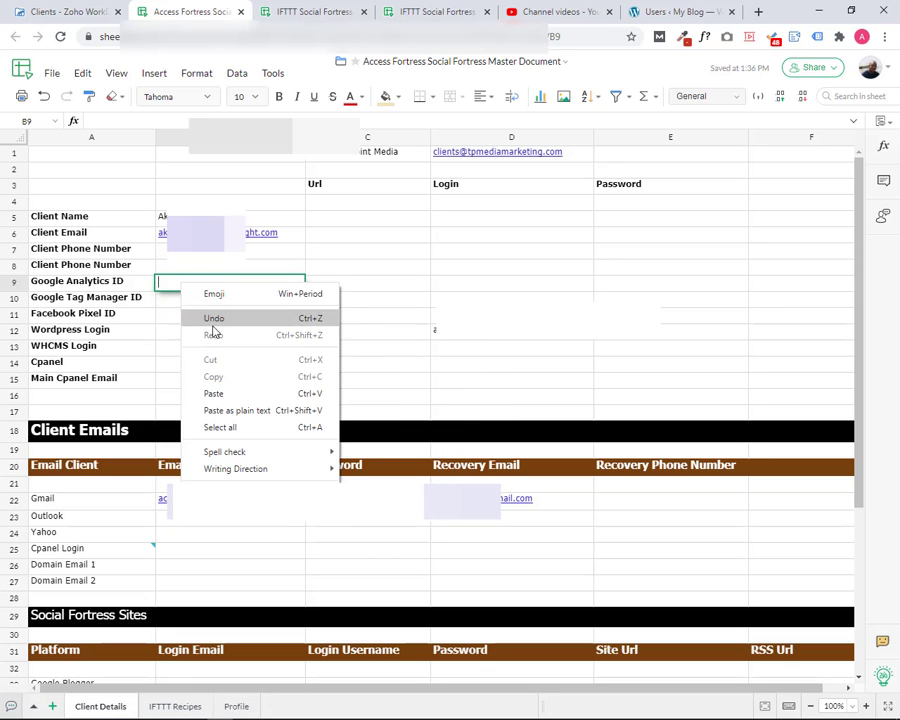
{"action": "left_click", "coordinate": [218, 394]}
{"action": "left_click", "coordinate": [219, 345]}
{"action": "left_click", "coordinate": [327, 286]}
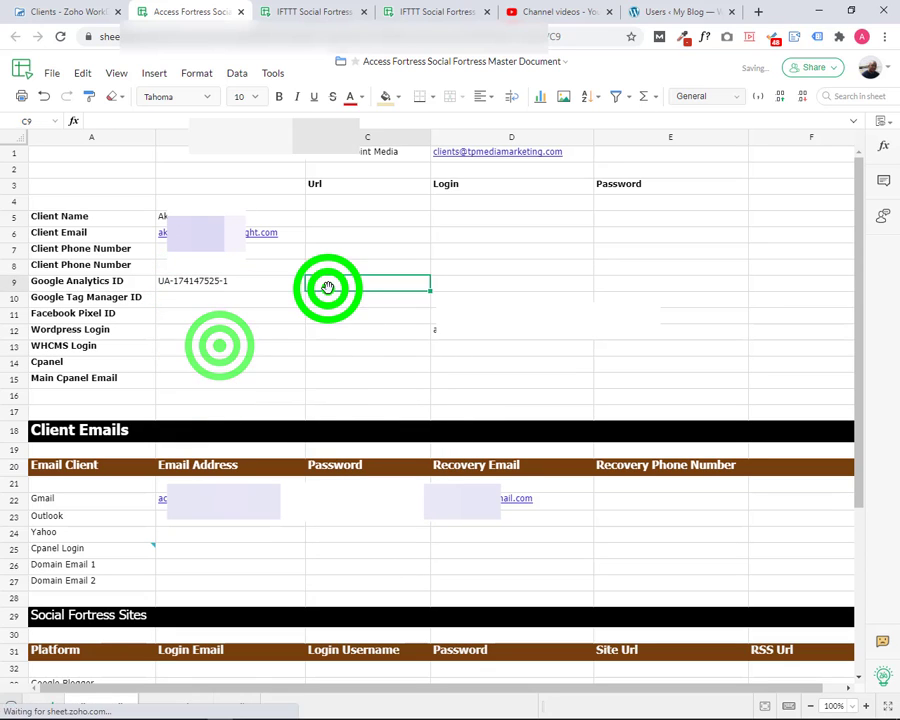
{"action": "scroll", "coordinate": [356, 336], "scroll_direction": "down", "scroll_amount": 3}
{"action": "scroll", "coordinate": [357, 333], "scroll_direction": "up", "scroll_amount": 3}
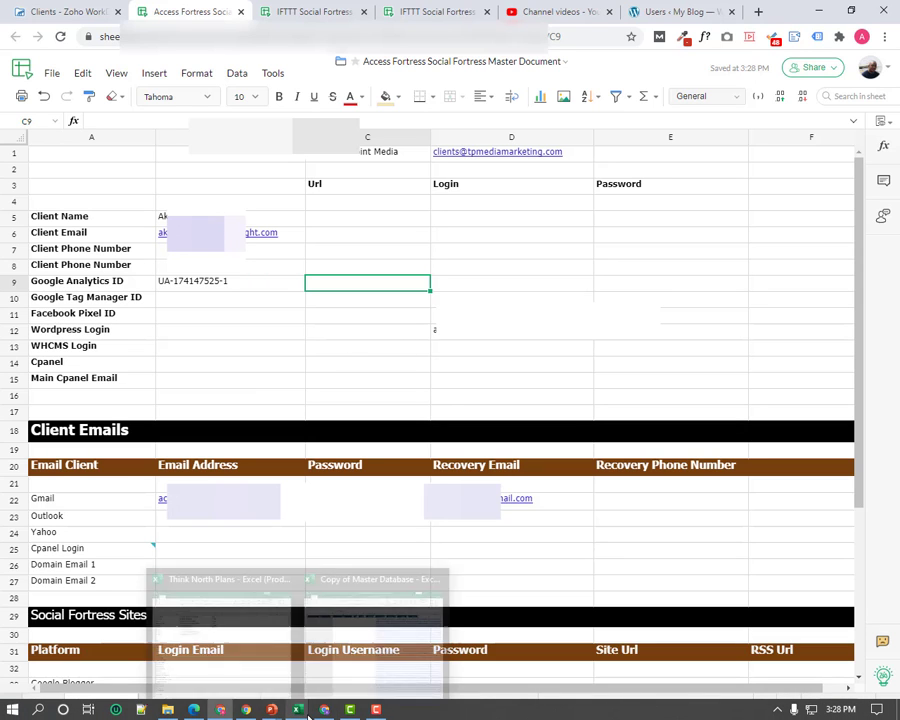
Search 'search console' in a new Chrome tab and open the Search Console by Google result
{"action": "left_click", "coordinate": [320, 710]}
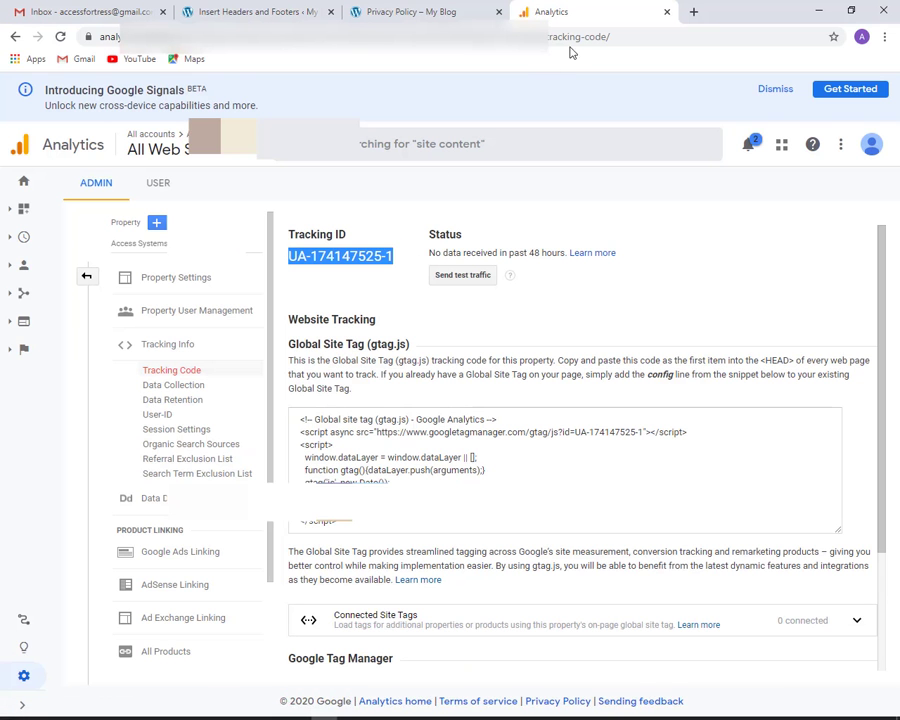
{"action": "left_click", "coordinate": [693, 11]}
{"action": "left_click", "coordinate": [622, 39]}
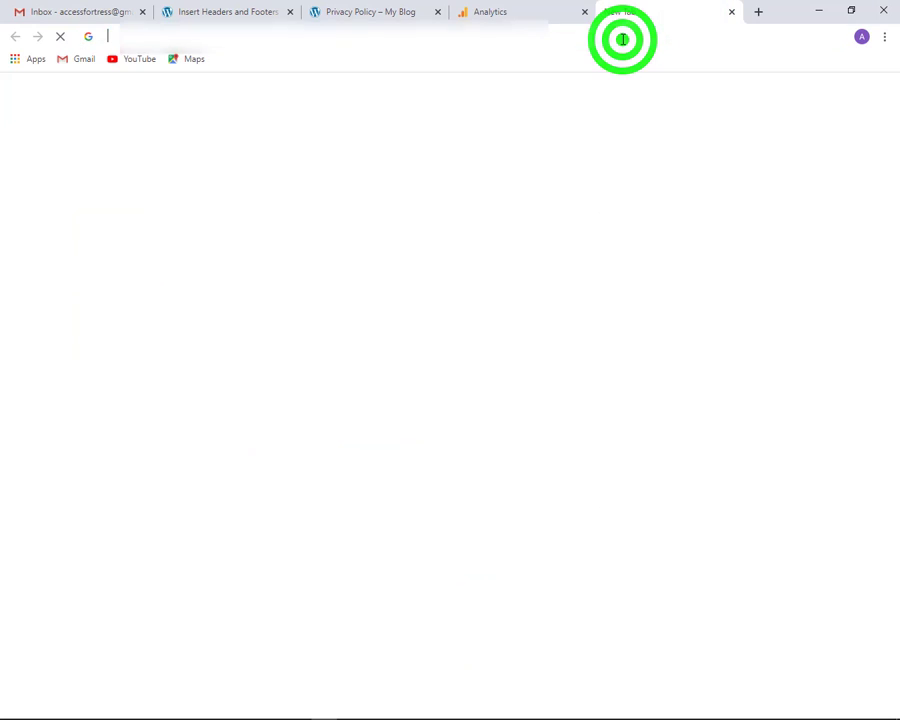
{"action": "type", "text": "sea"}
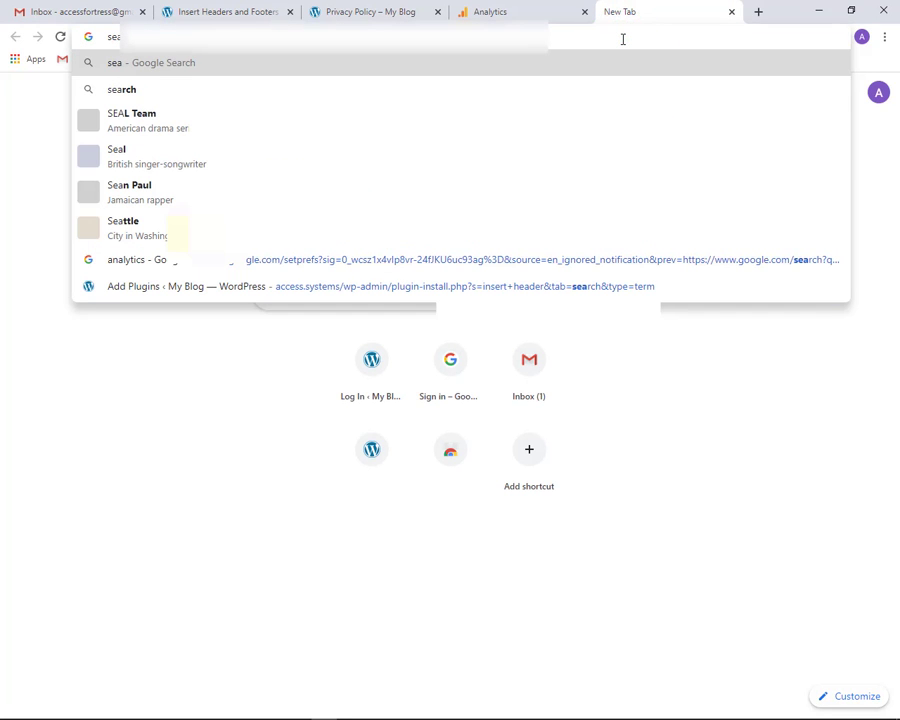
{"action": "type", "text": "rch on"}
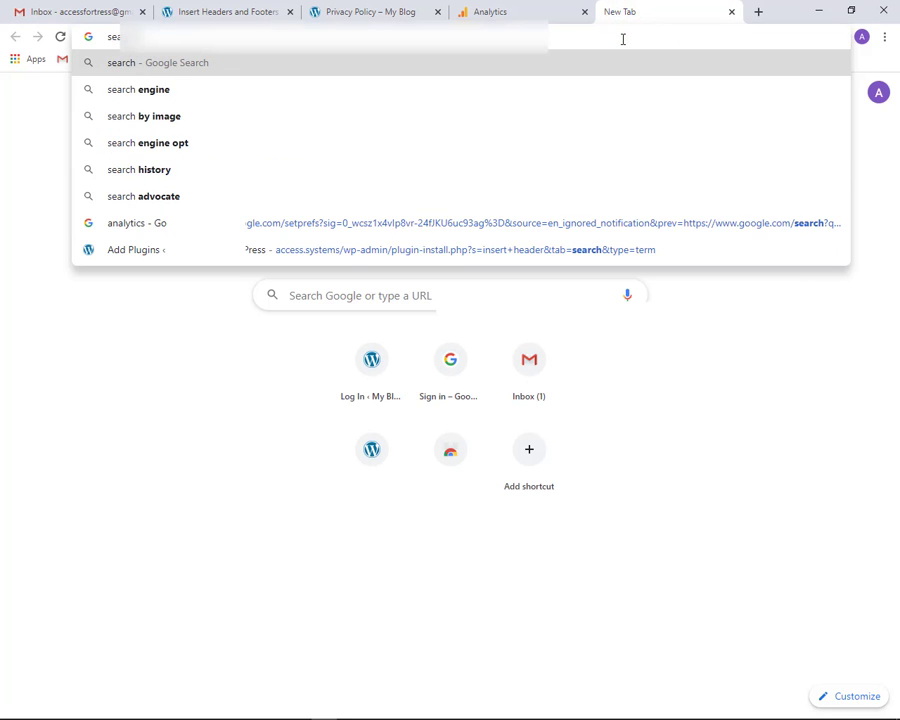
{"action": "key", "text": "BackSpace"}
{"action": "key", "text": "BackSpace"}
{"action": "key", "text": "BackSpace"}
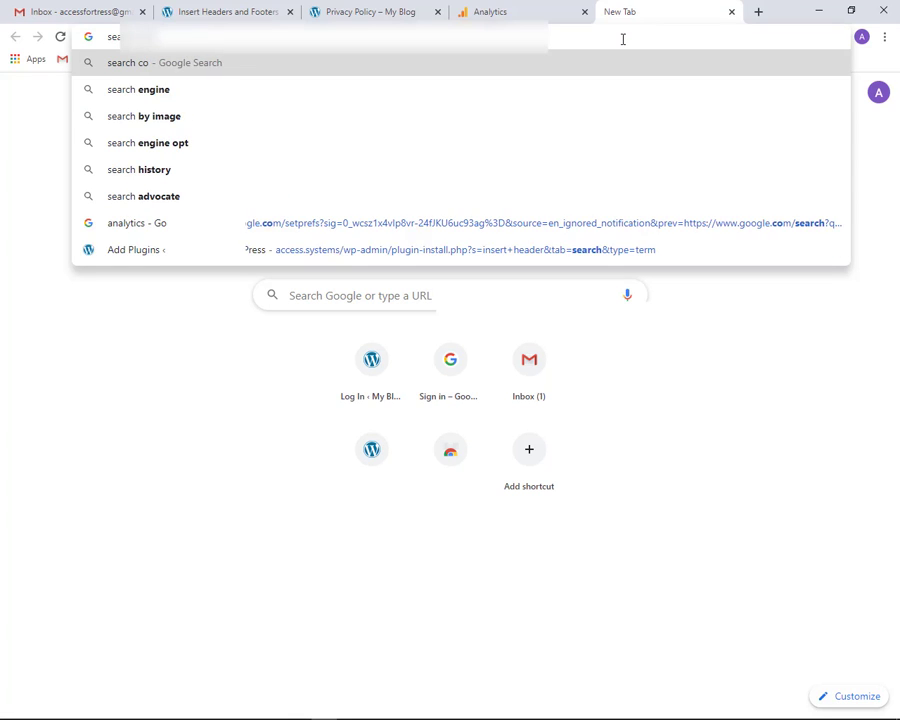
{"action": "type", "text": "conso"}
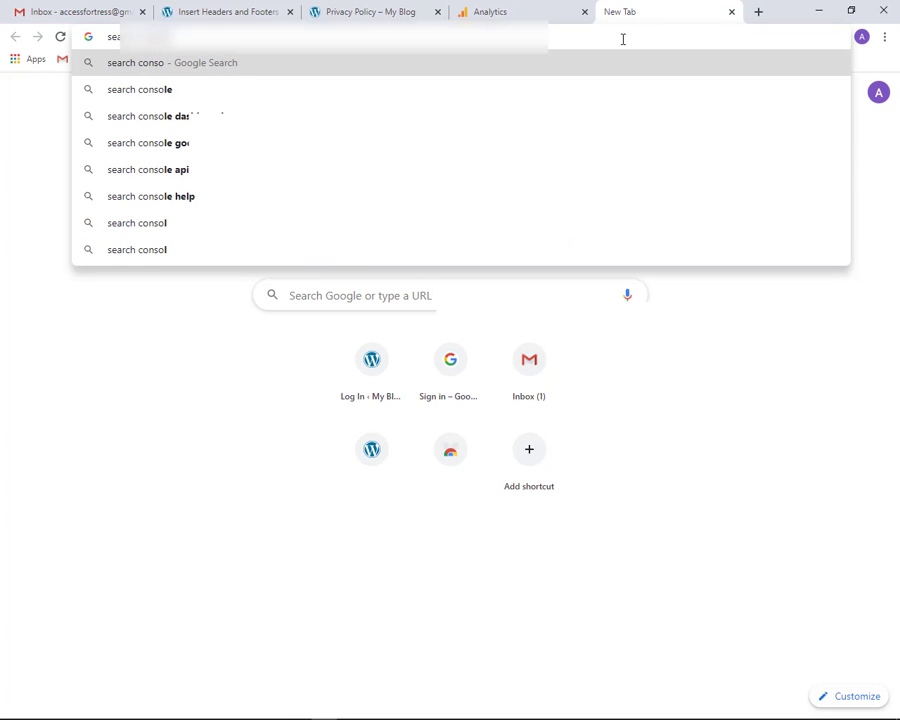
{"action": "type", "text": "le"}
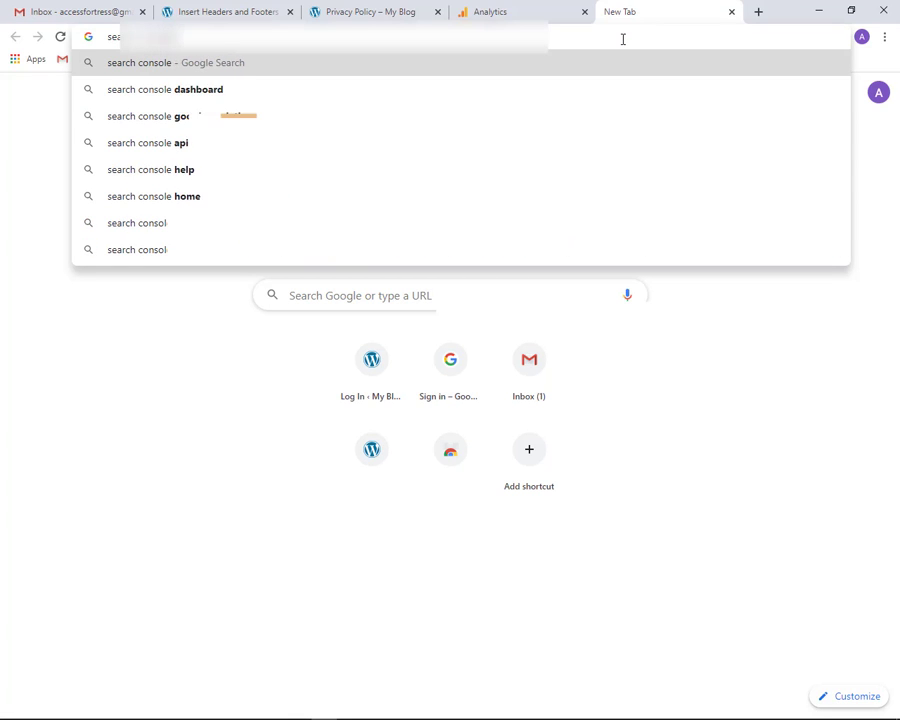
{"action": "key", "text": "Return"}
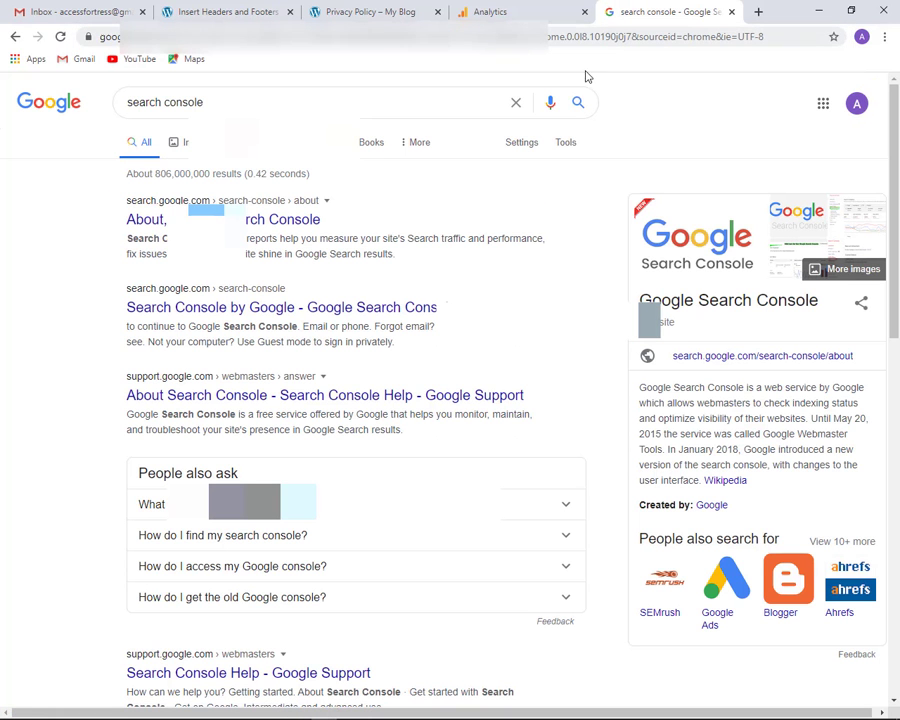
{"action": "left_click", "coordinate": [305, 306]}
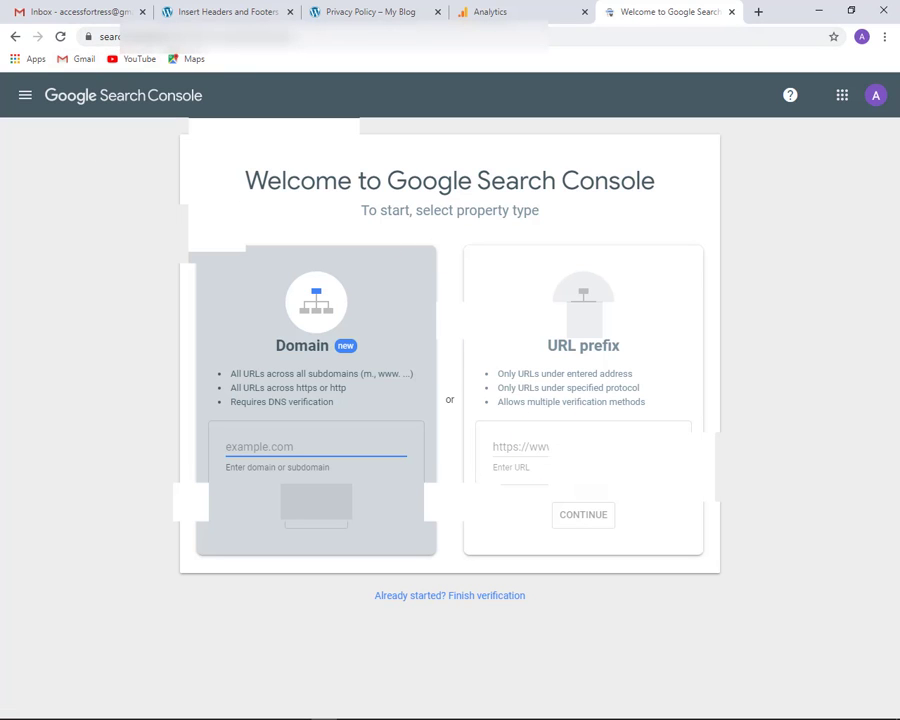
Add the blog's address, copied from its privacy policy tab, as a URL prefix property and continue
{"action": "left_click", "coordinate": [532, 445]}
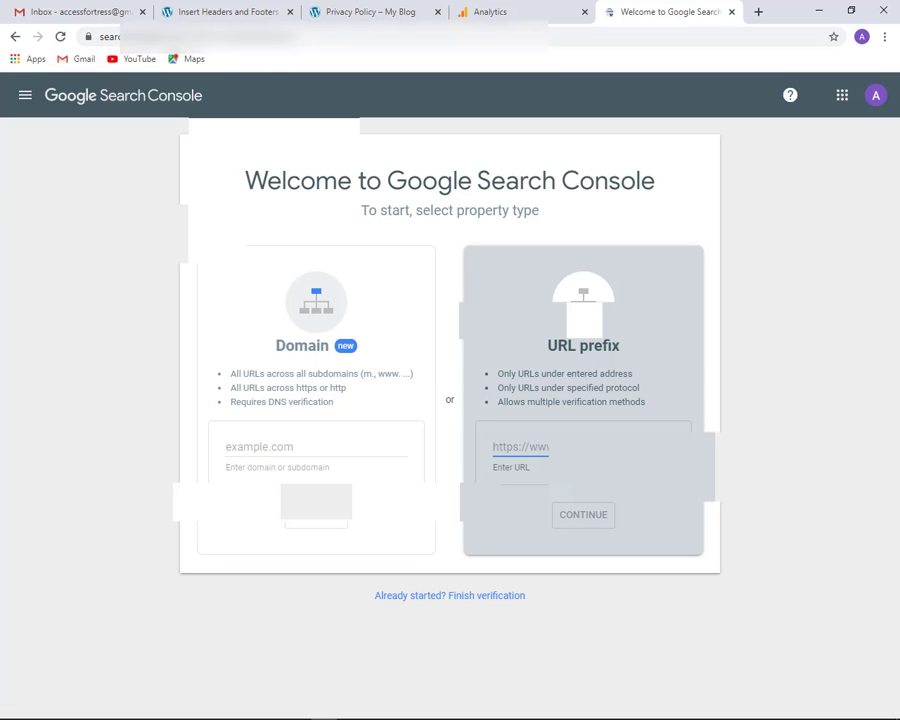
{"action": "type", "text": "https://"}
{"action": "left_click", "coordinate": [318, 12]}
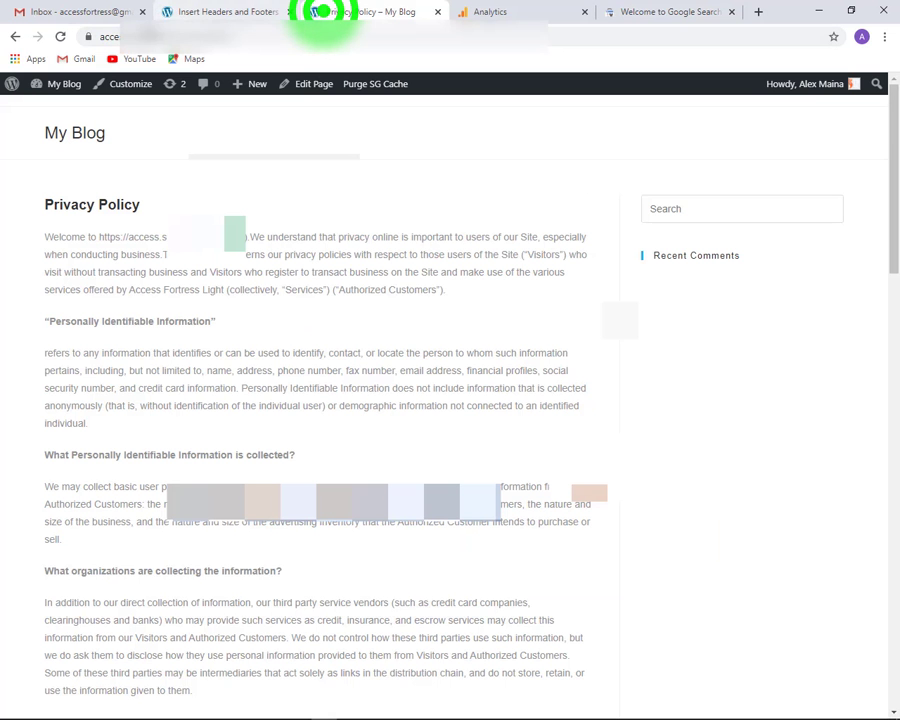
{"action": "left_click", "coordinate": [110, 37]}
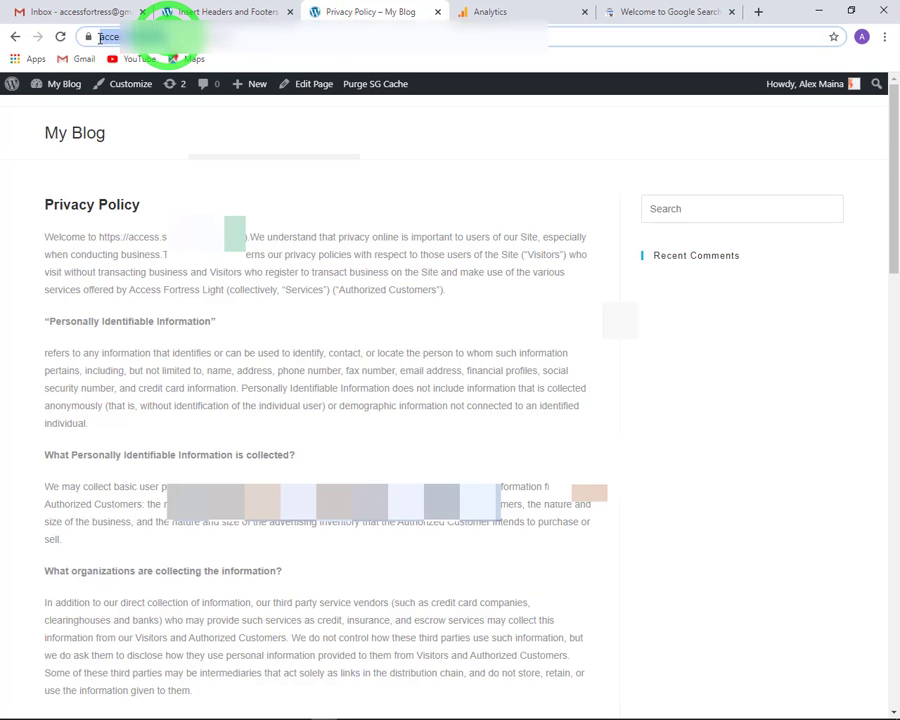
{"action": "right_click", "coordinate": [110, 38]}
{"action": "left_click", "coordinate": [139, 116]}
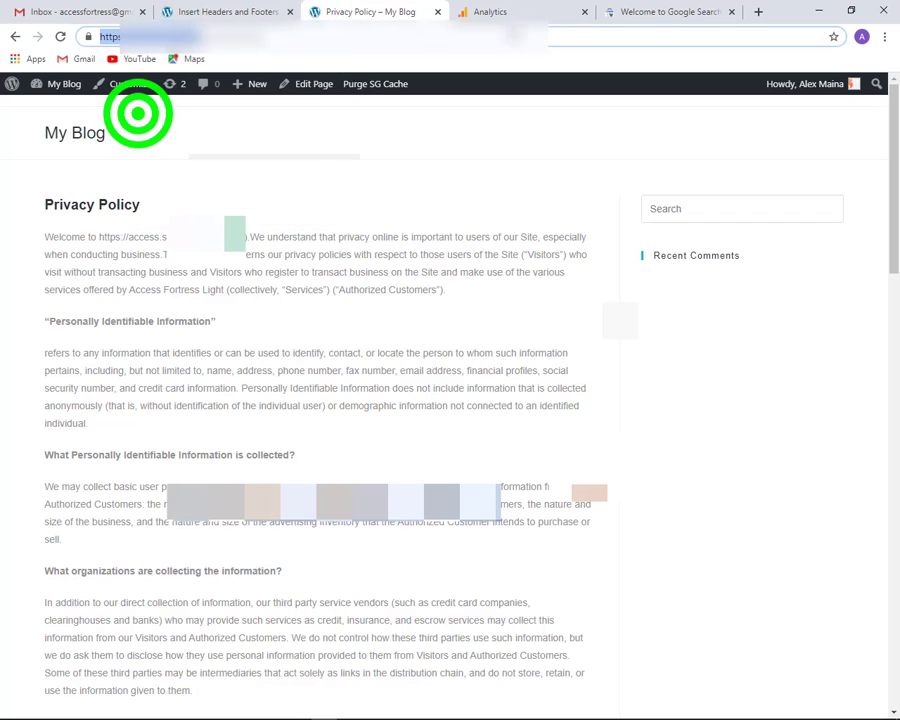
{"action": "left_click", "coordinate": [655, 12]}
{"action": "triple_click", "coordinate": [530, 446]}
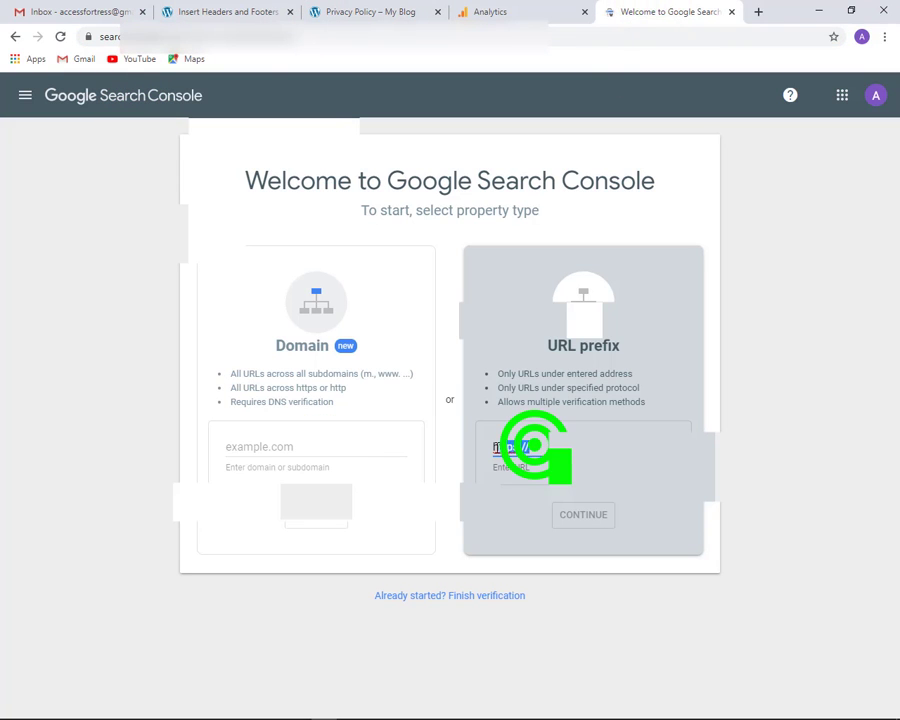
{"action": "right_click", "coordinate": [505, 446]}
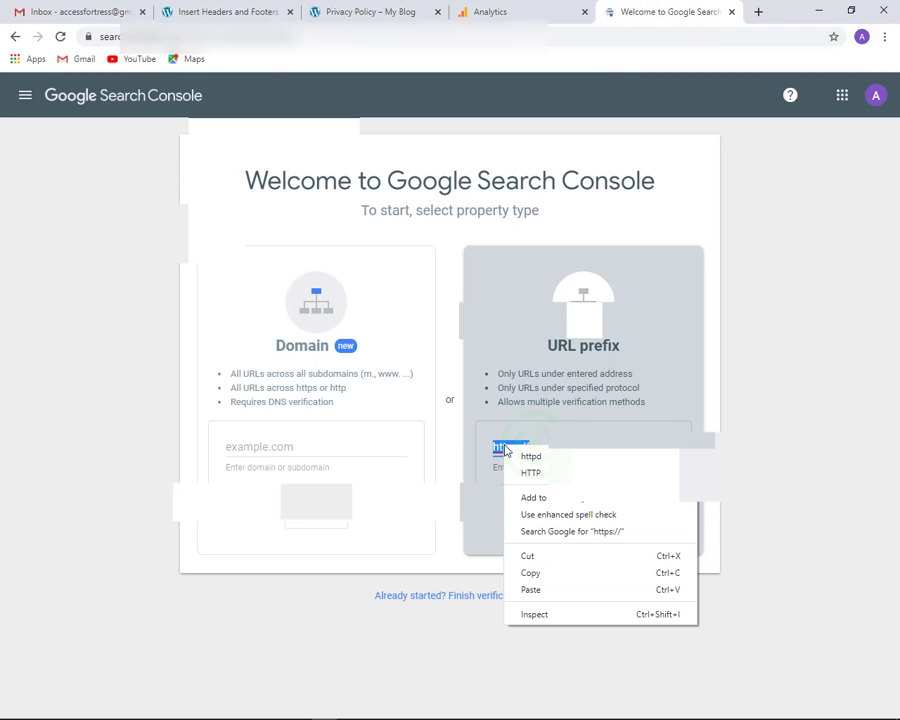
{"action": "left_click", "coordinate": [530, 589]}
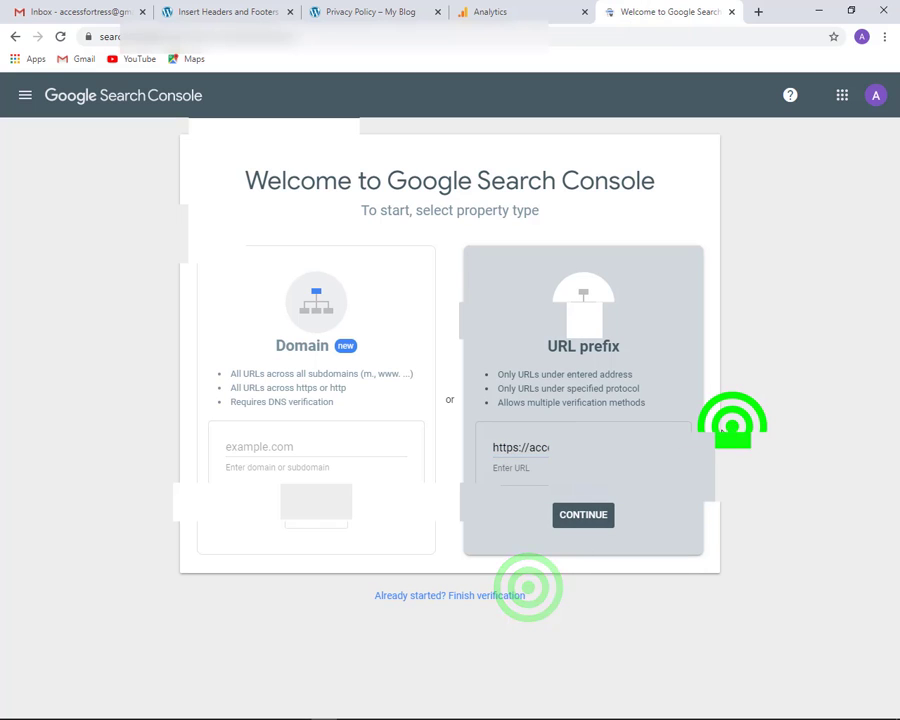
{"action": "left_click", "coordinate": [575, 514]}
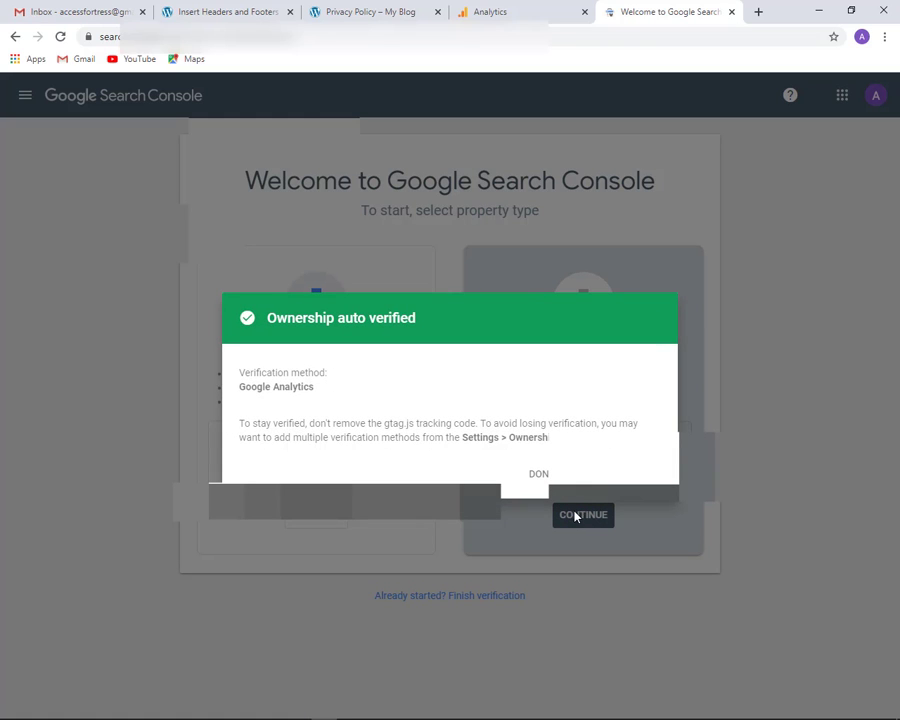
{"action": "left_click", "coordinate": [480, 11]}
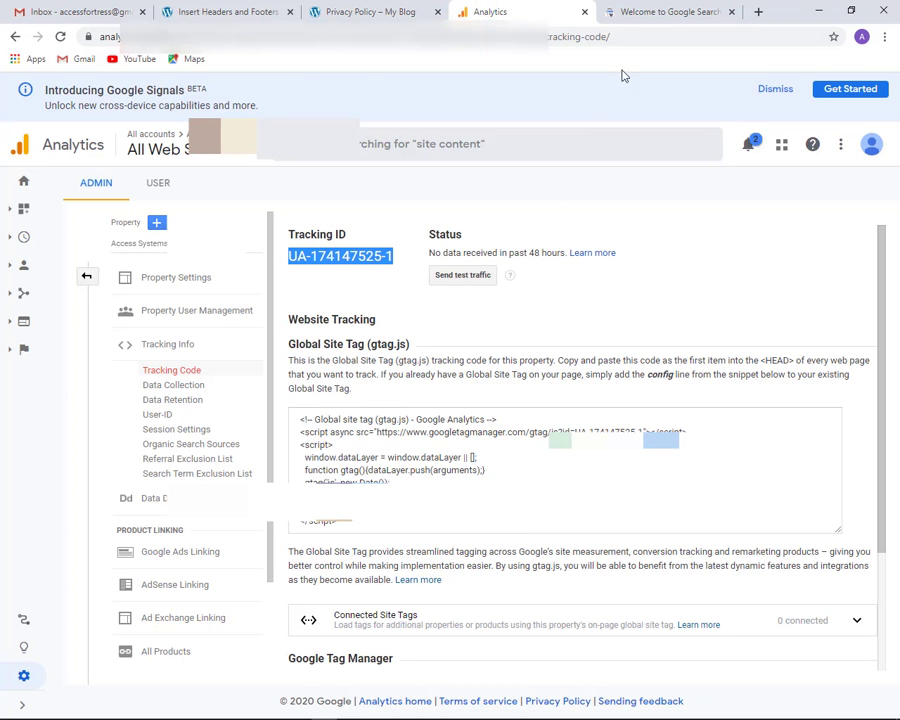
{"action": "left_click", "coordinate": [655, 20]}
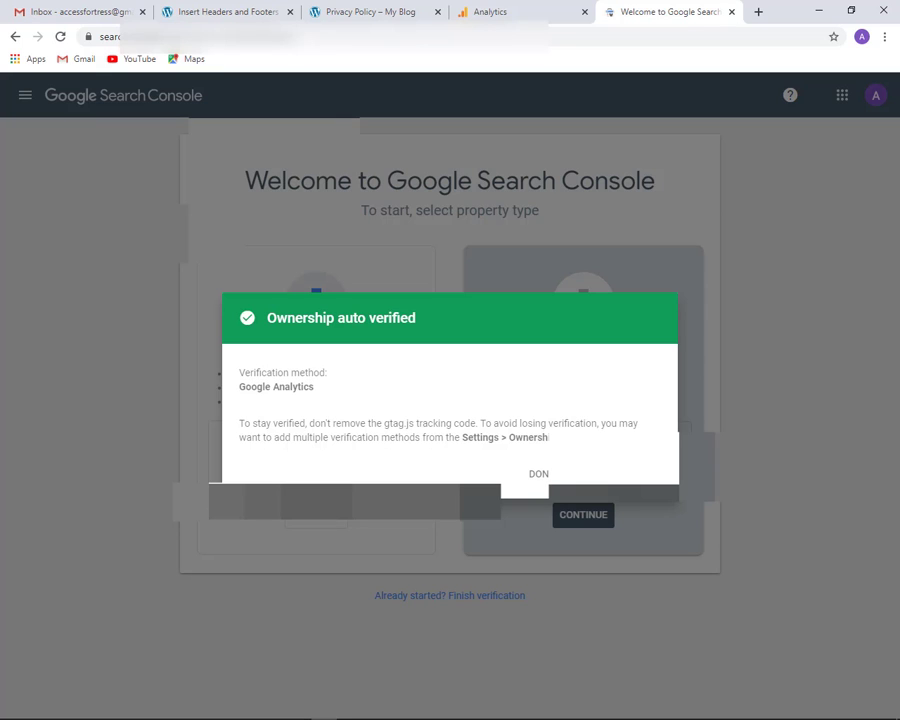
{"action": "left_click", "coordinate": [634, 474]}
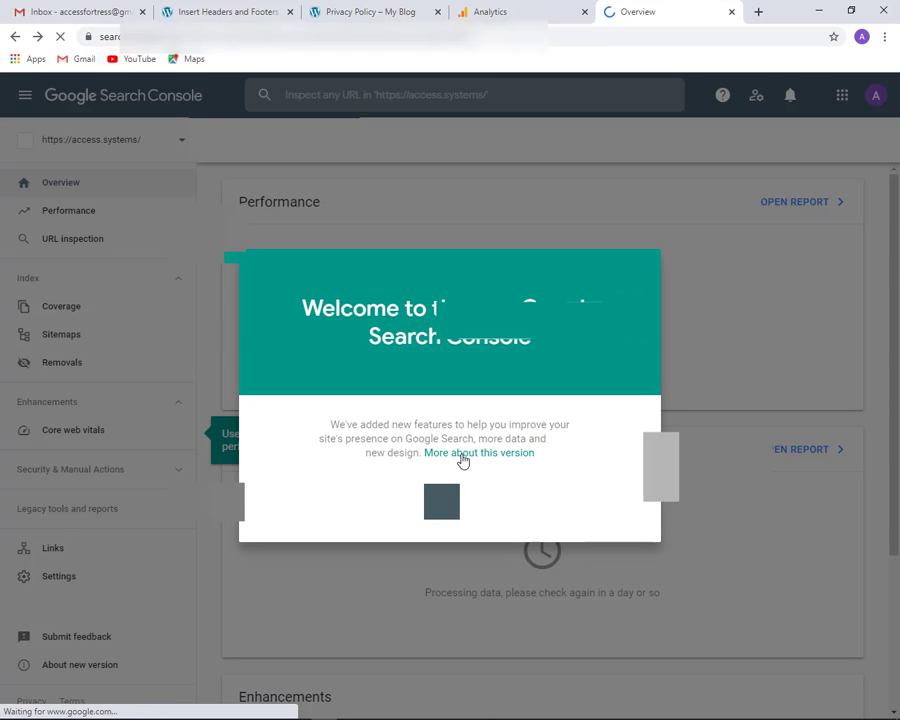
Dismiss the new-features welcome message on the Overview, then view the Analytics tracking code tab
{"action": "left_click", "coordinate": [868, 285]}
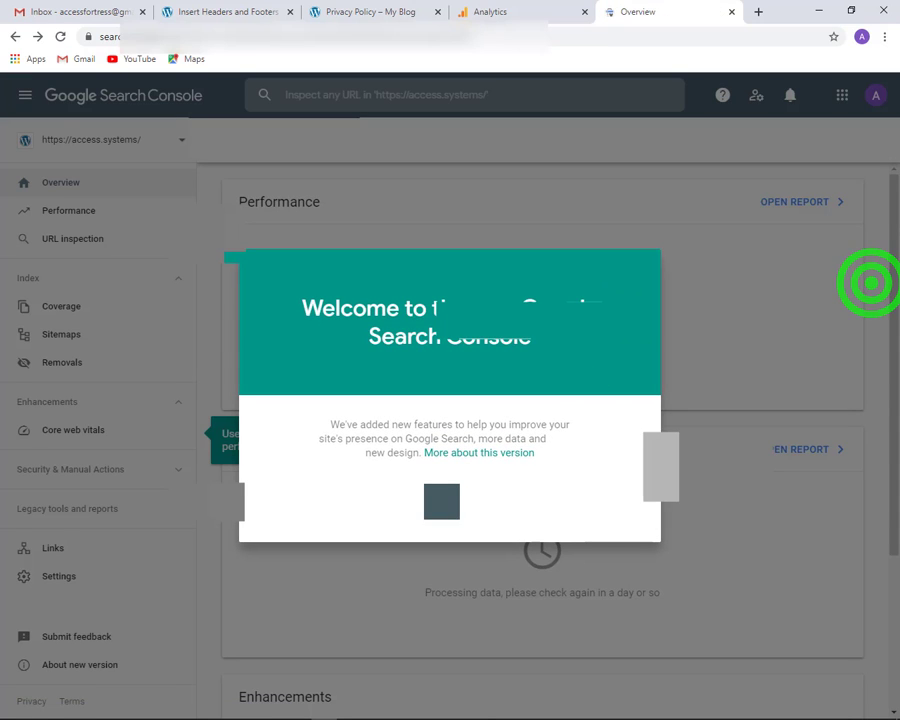
{"action": "left_click", "coordinate": [450, 502]}
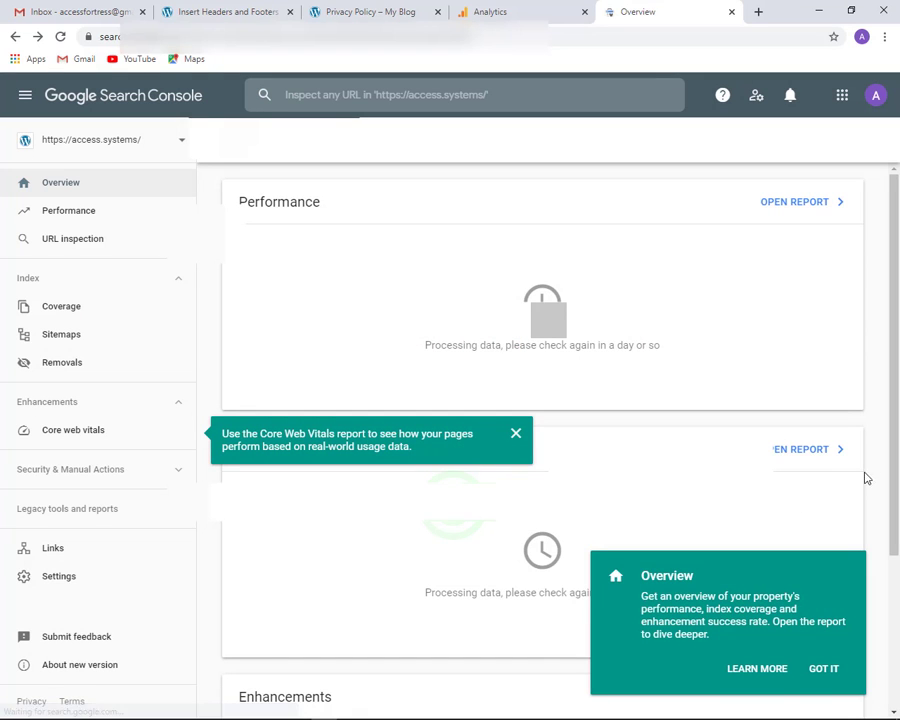
{"action": "left_click", "coordinate": [866, 432]}
{"action": "scroll", "coordinate": [875, 447], "scroll_direction": "down", "scroll_amount": 1}
{"action": "scroll", "coordinate": [875, 445], "scroll_direction": "down", "scroll_amount": 3}
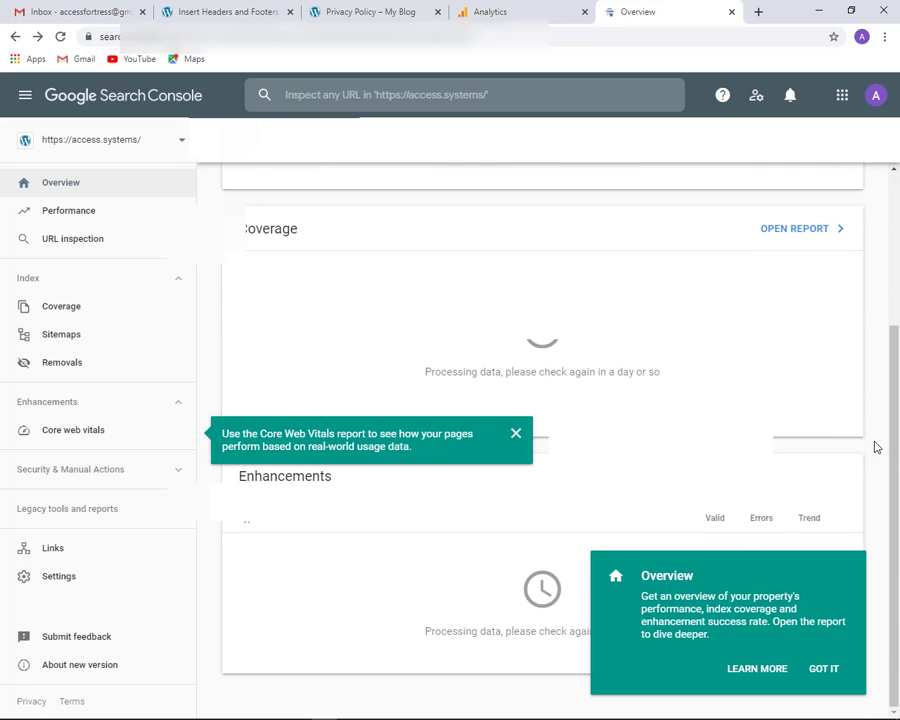
{"action": "scroll", "coordinate": [873, 443], "scroll_direction": "up", "scroll_amount": 4}
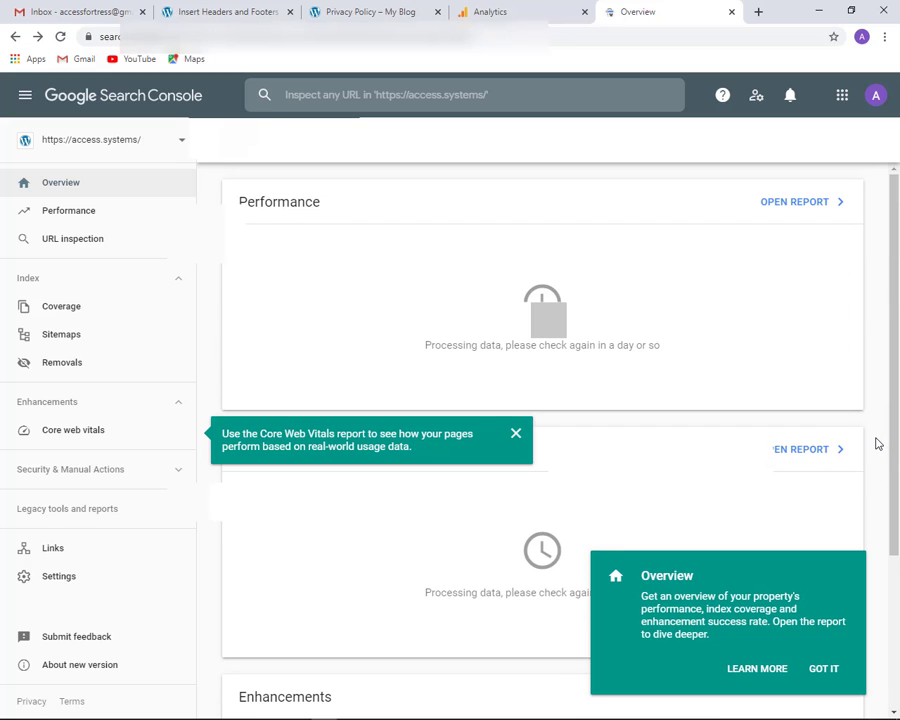
{"action": "scroll", "coordinate": [877, 443], "scroll_direction": "down", "scroll_amount": 3}
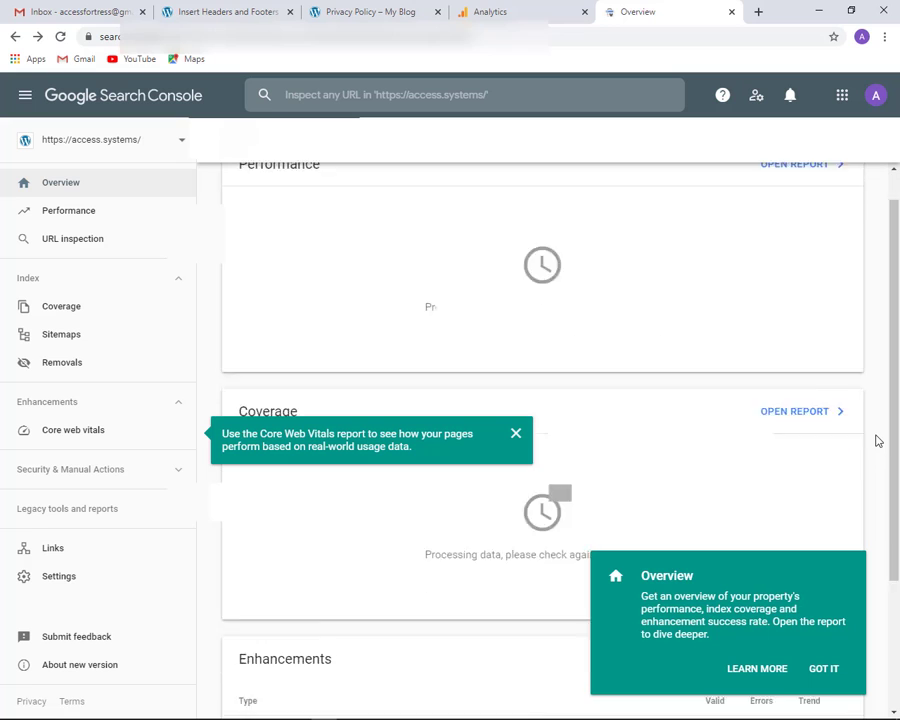
{"action": "scroll", "coordinate": [877, 442], "scroll_direction": "up", "scroll_amount": 2}
{"action": "scroll", "coordinate": [877, 441], "scroll_direction": "up", "scroll_amount": 1}
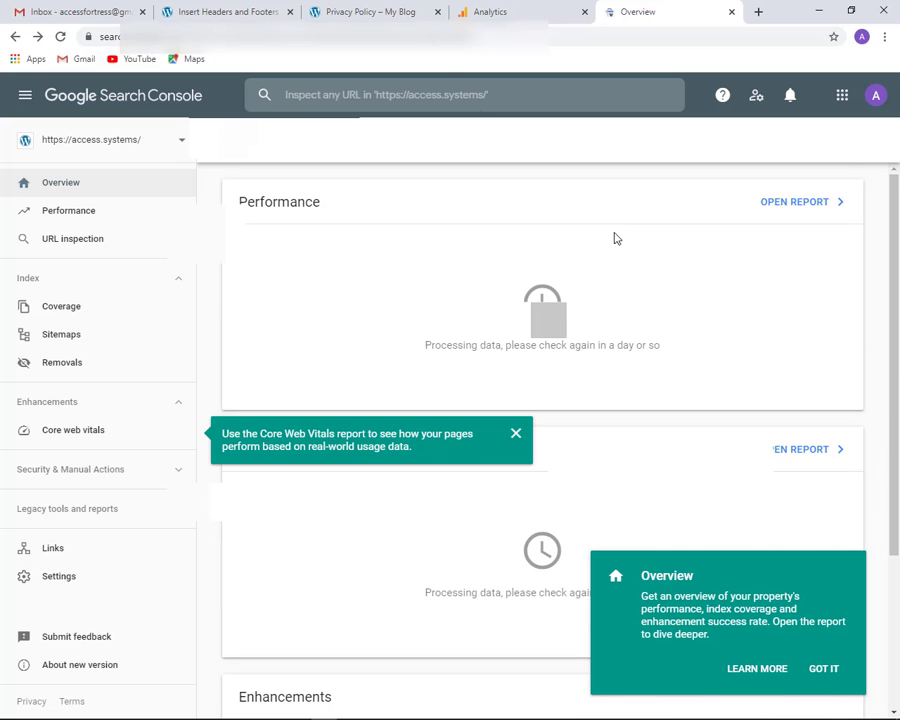
{"action": "left_click", "coordinate": [493, 14]}
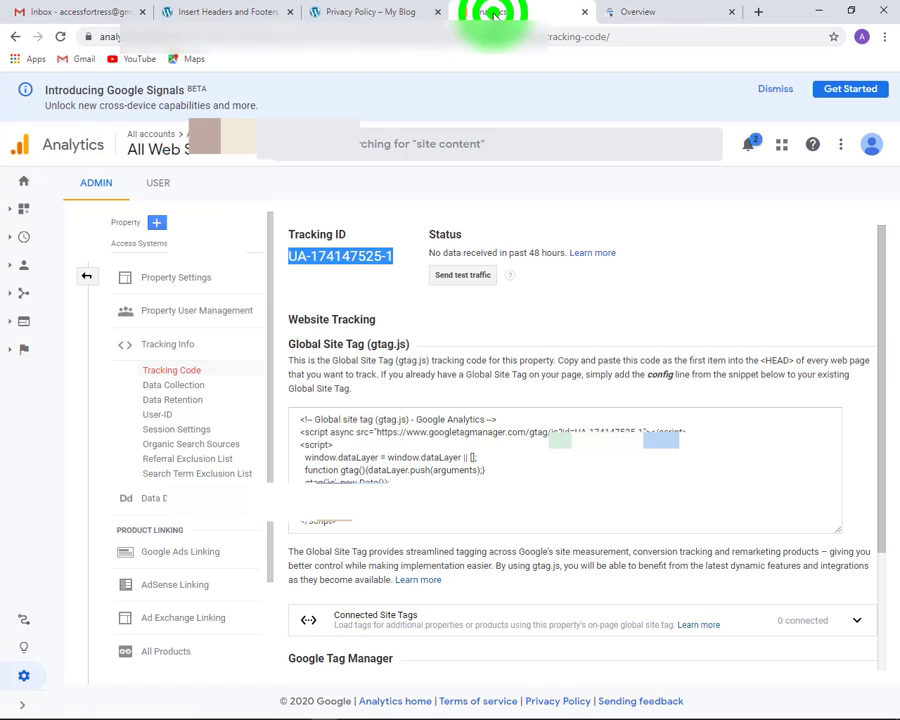
{"action": "left_click", "coordinate": [652, 15]}
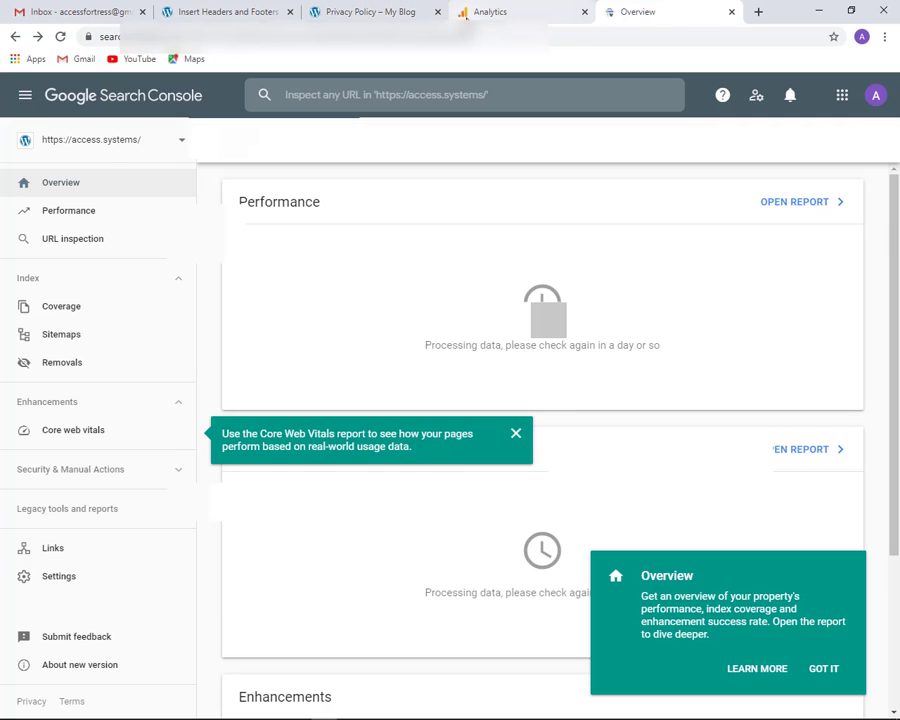
Open the Google Analytics Admin page for the Access Systems property
{"action": "left_click", "coordinate": [465, 13]}
{"action": "scroll", "coordinate": [128, 452], "scroll_direction": "down", "scroll_amount": 2}
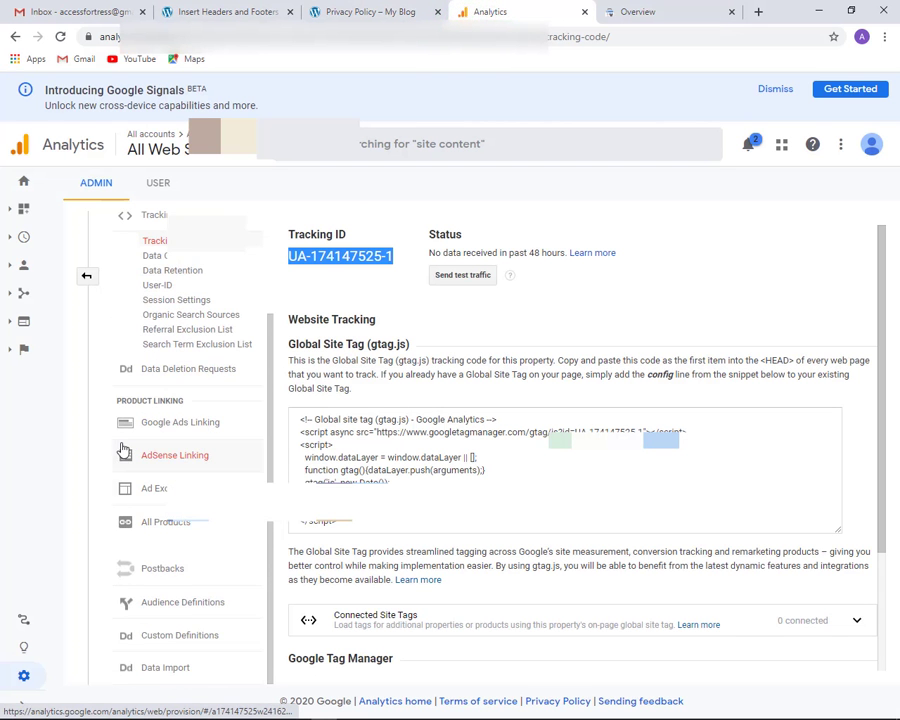
{"action": "scroll", "coordinate": [114, 448], "scroll_direction": "up", "scroll_amount": 2}
{"action": "left_click", "coordinate": [28, 678]}
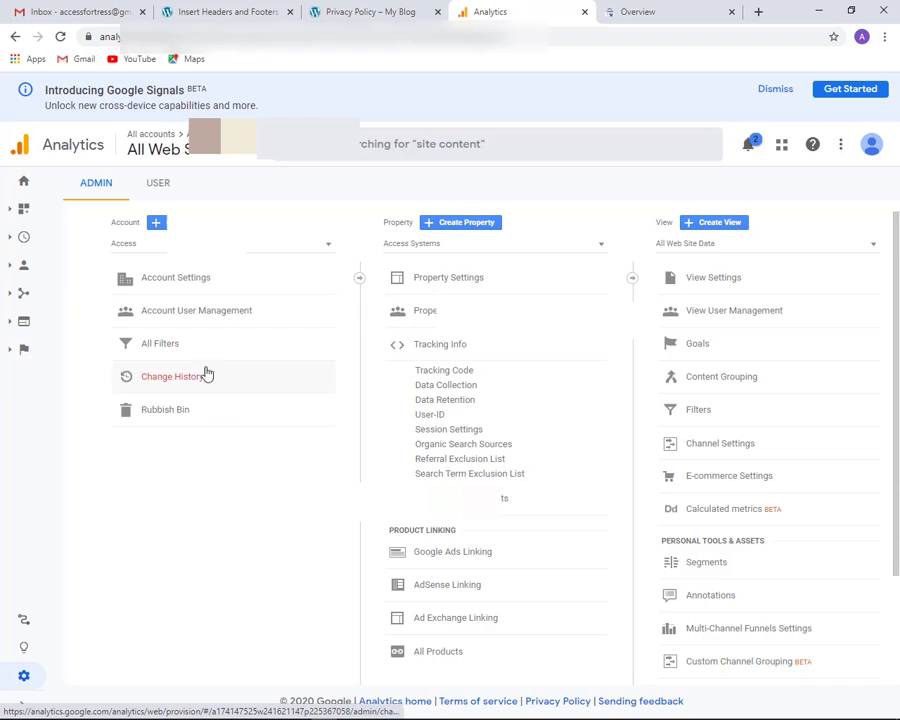
From Account User Management, open the Add users form to grant a new account user permissions
{"action": "left_click", "coordinate": [217, 316]}
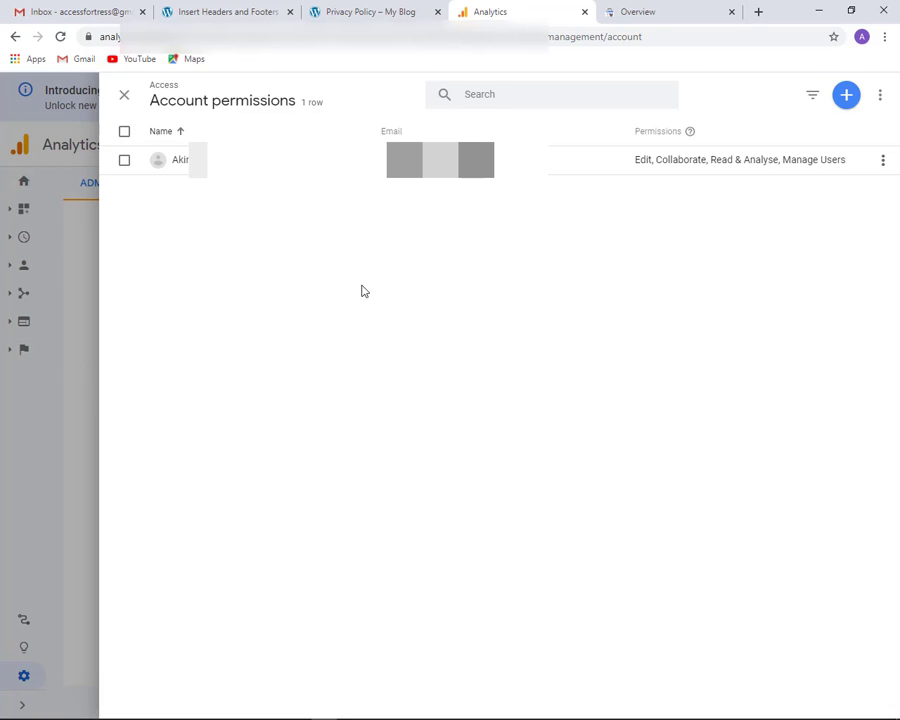
{"action": "left_click", "coordinate": [847, 98]}
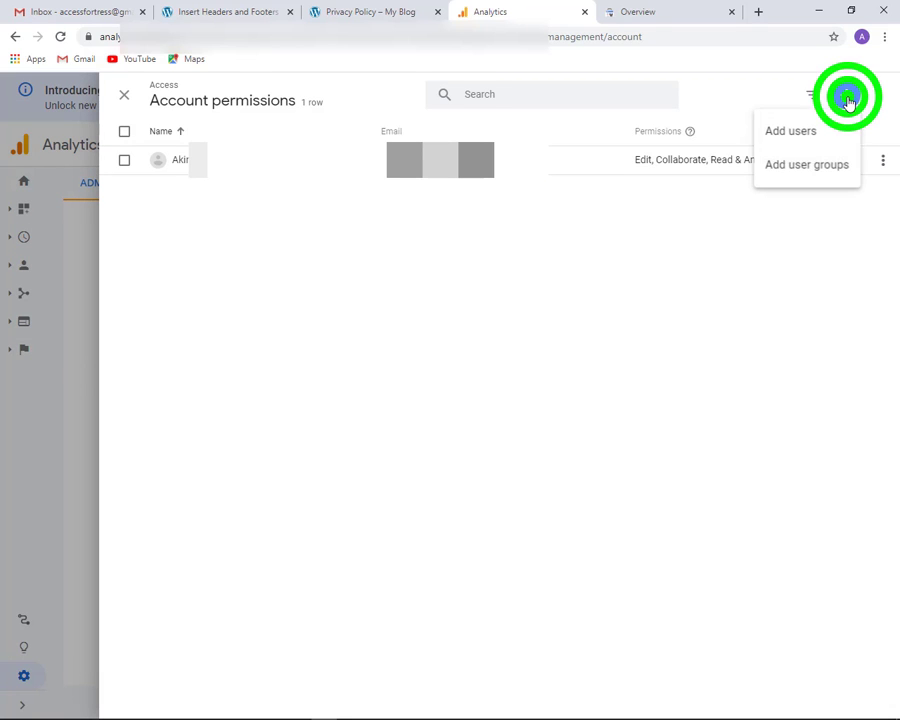
{"action": "left_click", "coordinate": [779, 134]}
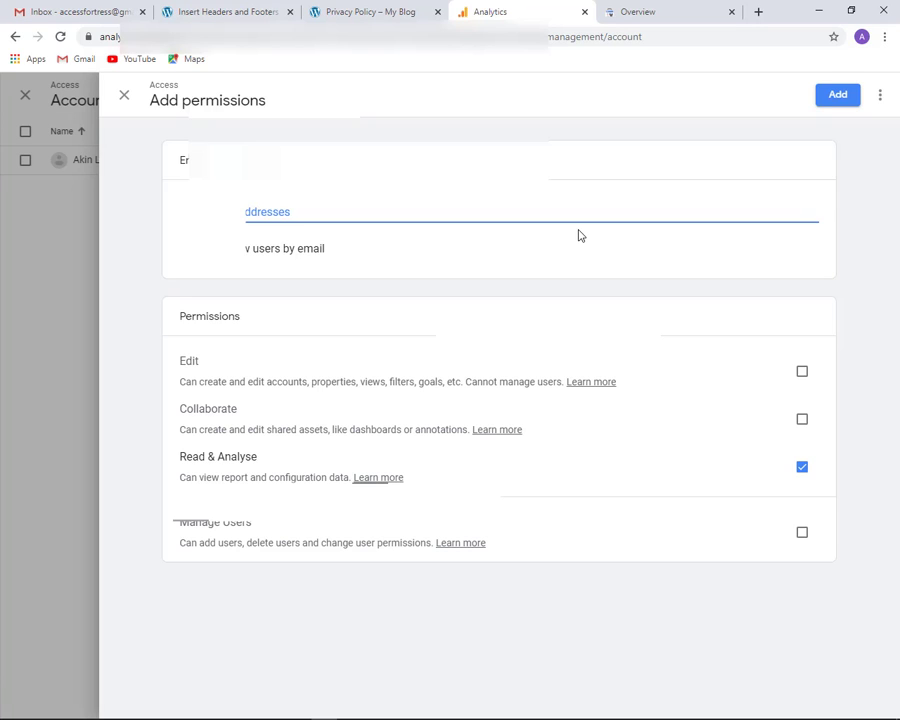
Add the agency's e-mail as an account user with Manage Users and Edit permissions, then close the panel
{"action": "left_click", "coordinate": [800, 538]}
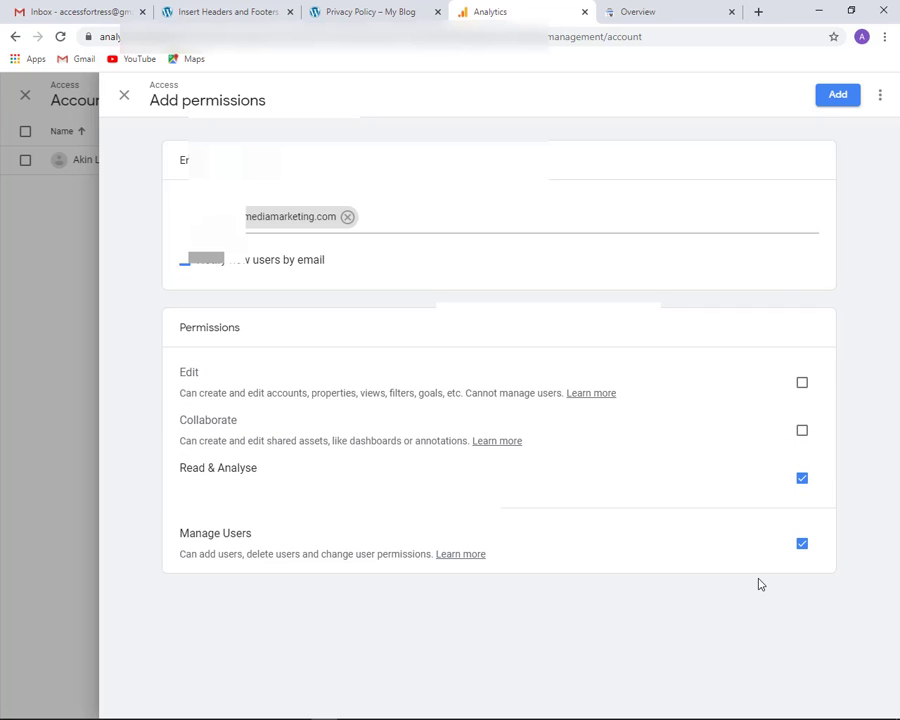
{"action": "left_click", "coordinate": [802, 382]}
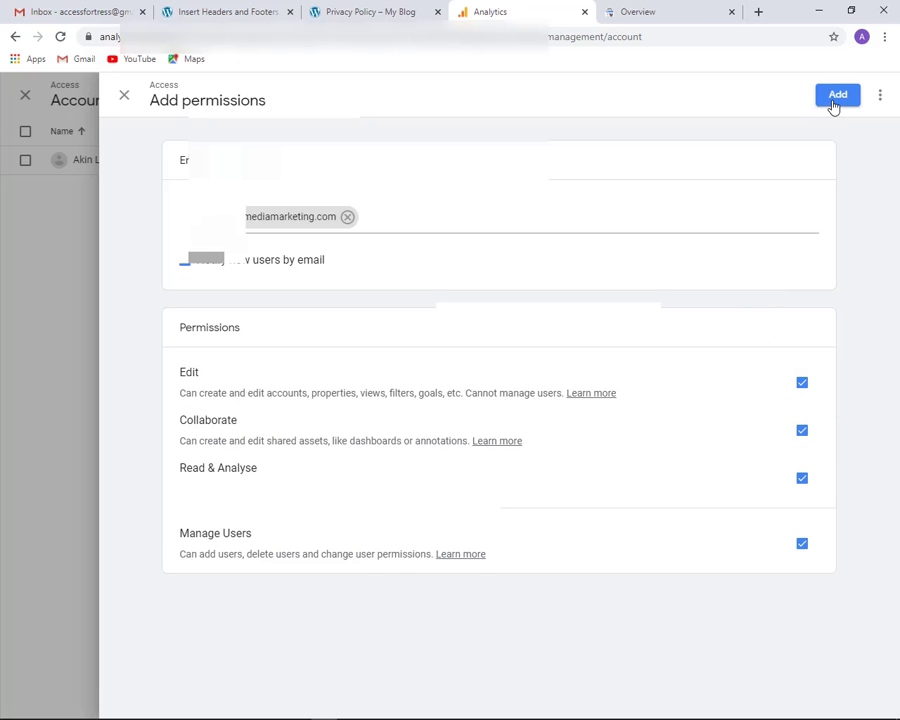
{"action": "left_click", "coordinate": [834, 104]}
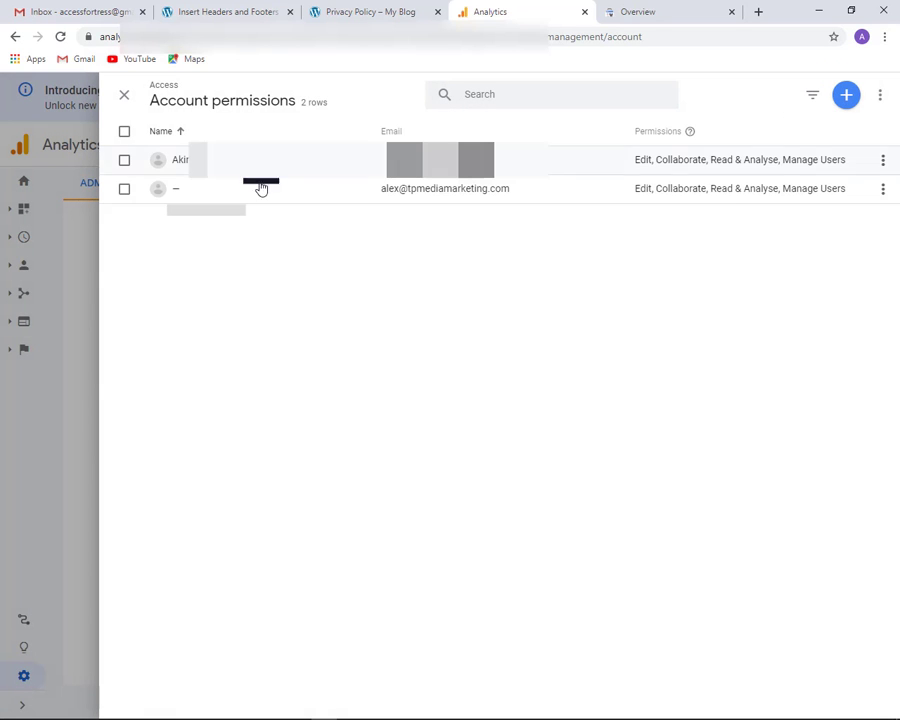
{"action": "left_click", "coordinate": [124, 94]}
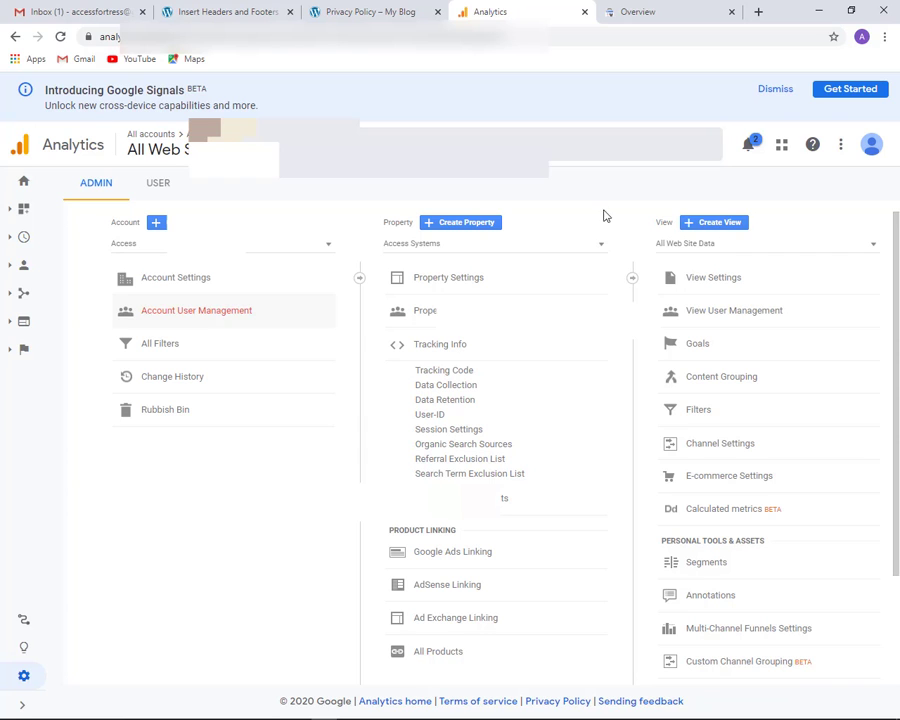
{"action": "left_click", "coordinate": [633, 15]}
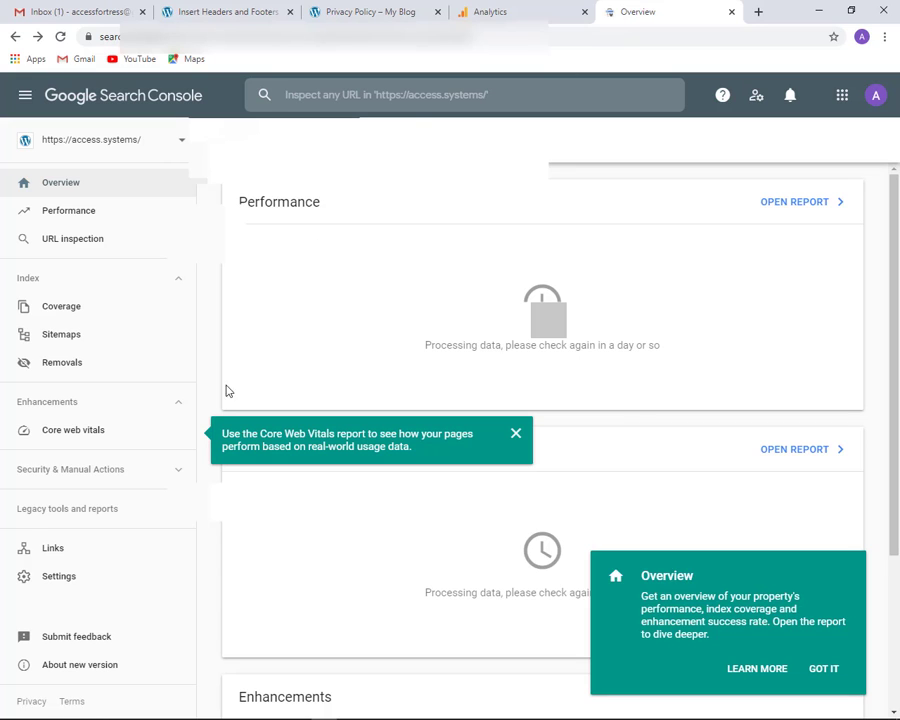
In property Settings, dismiss the Core Web Vitals tip and review the ownership verification details
{"action": "left_click", "coordinate": [66, 577]}
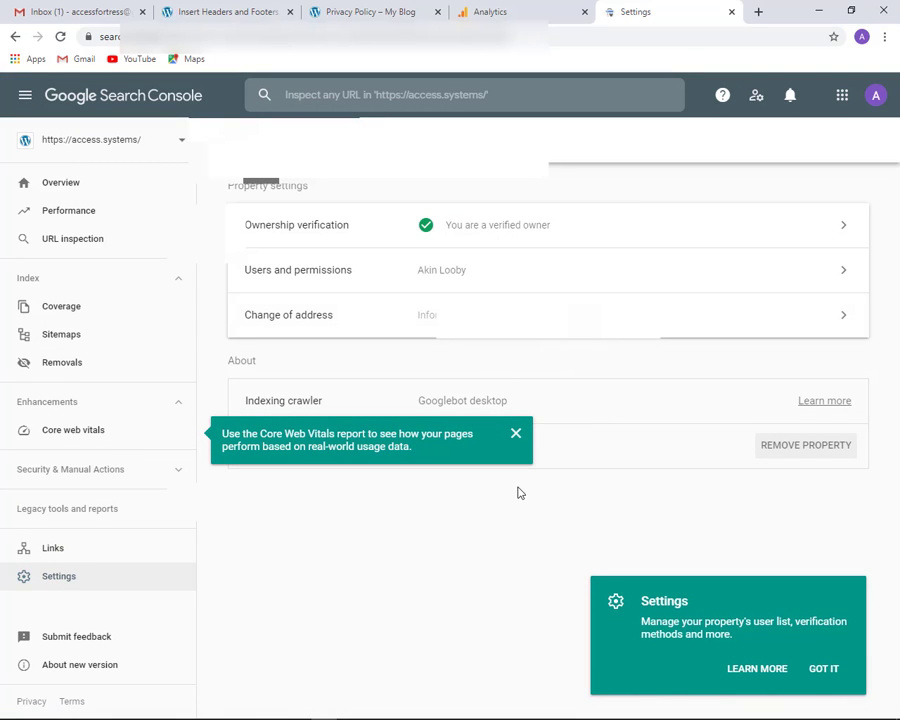
{"action": "left_click", "coordinate": [516, 433]}
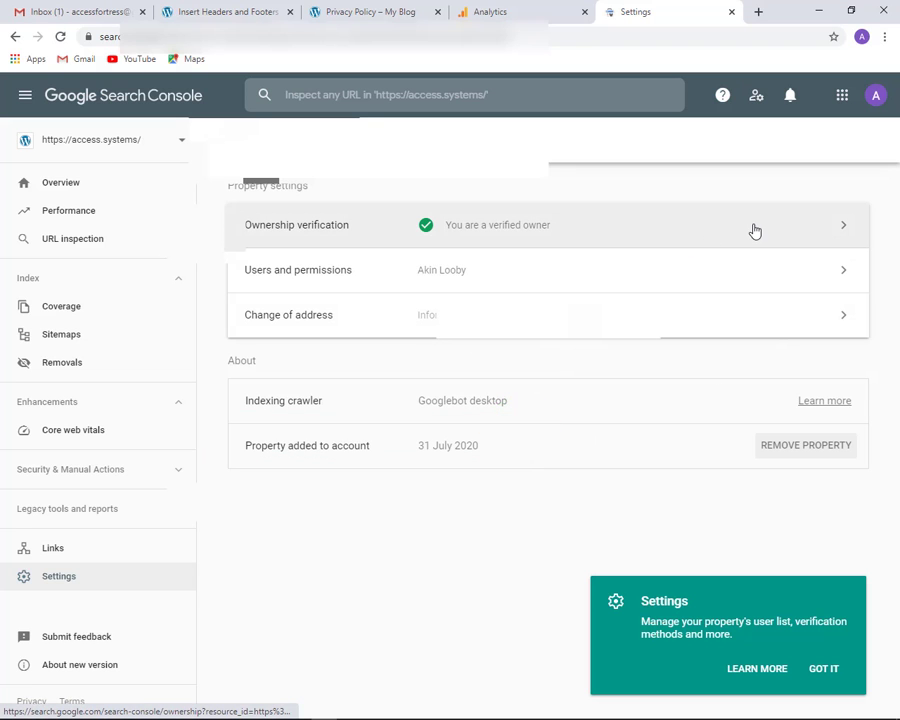
{"action": "left_click", "coordinate": [707, 232]}
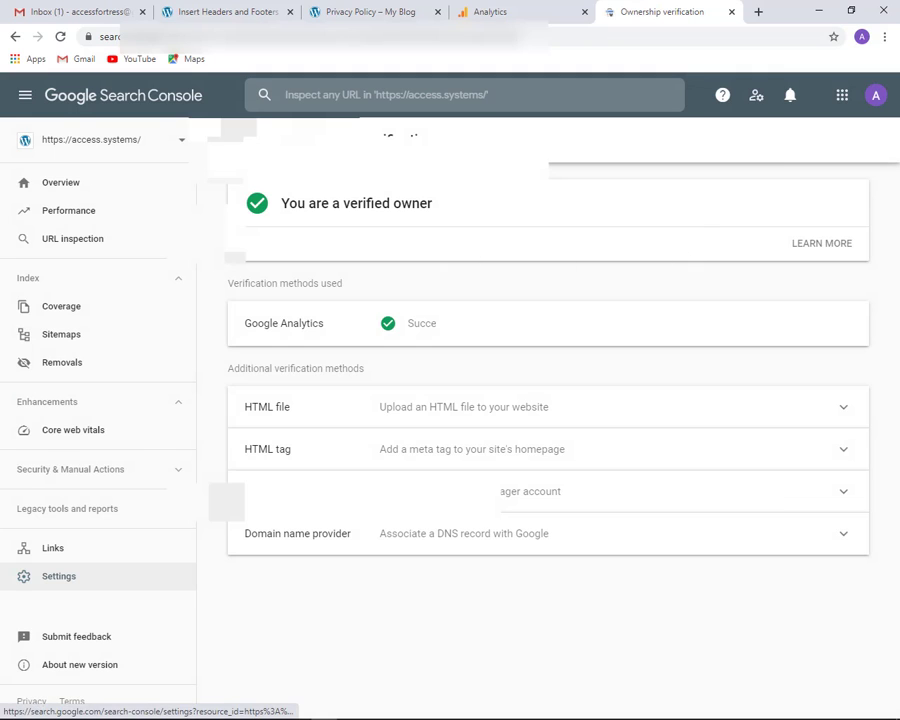
Back in property Settings, open the Users and permissions list
{"action": "left_click", "coordinate": [876, 97]}
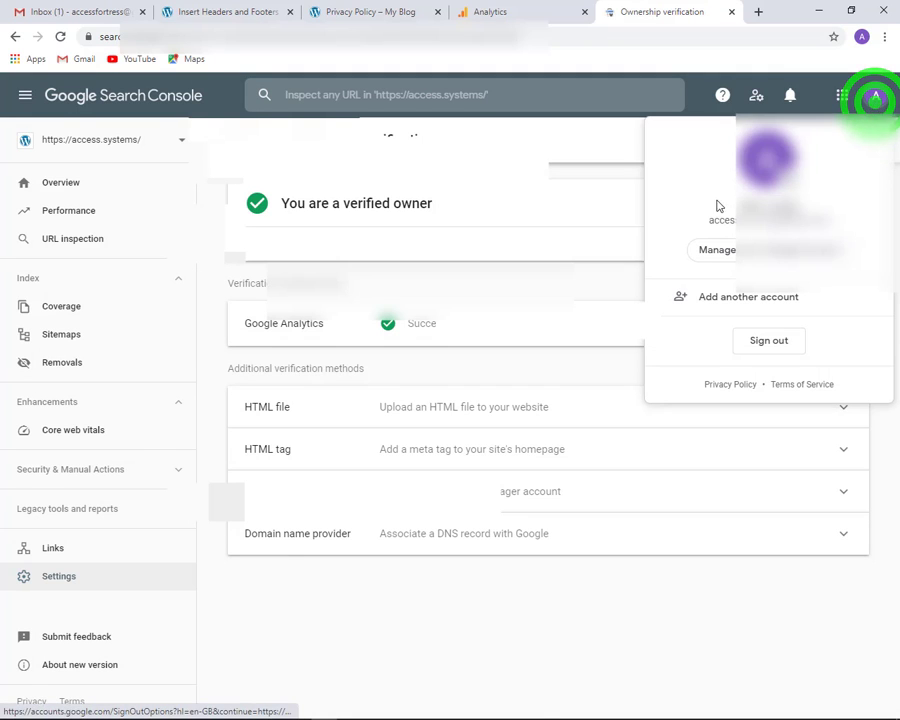
{"action": "left_click", "coordinate": [178, 603]}
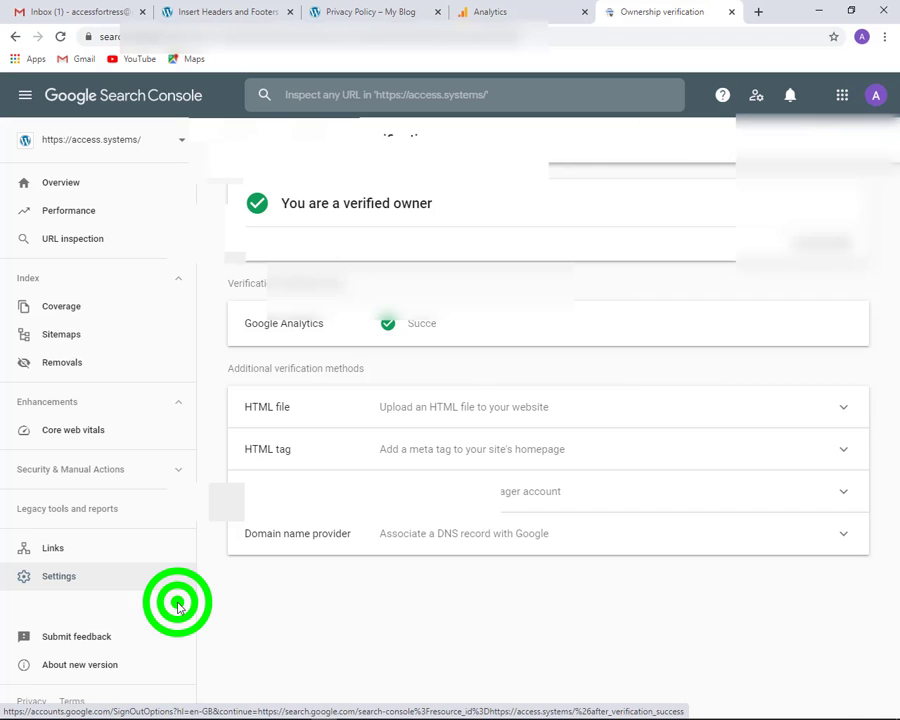
{"action": "left_click", "coordinate": [54, 577]}
{"action": "left_click", "coordinate": [361, 270]}
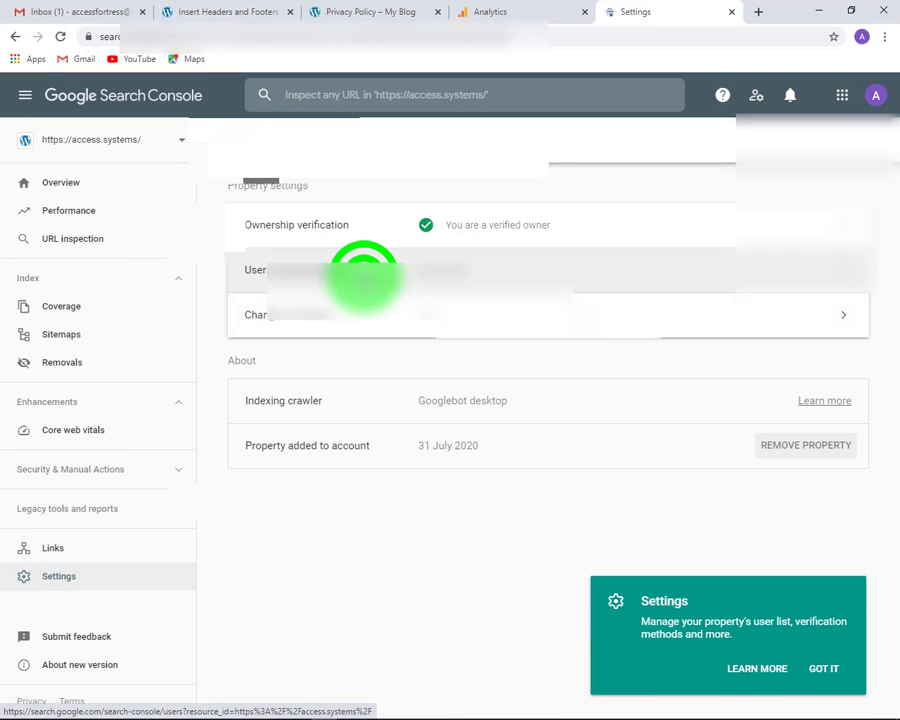
Add the agency's e-mail address as a property user with Full permission
{"action": "left_click", "coordinate": [852, 142]}
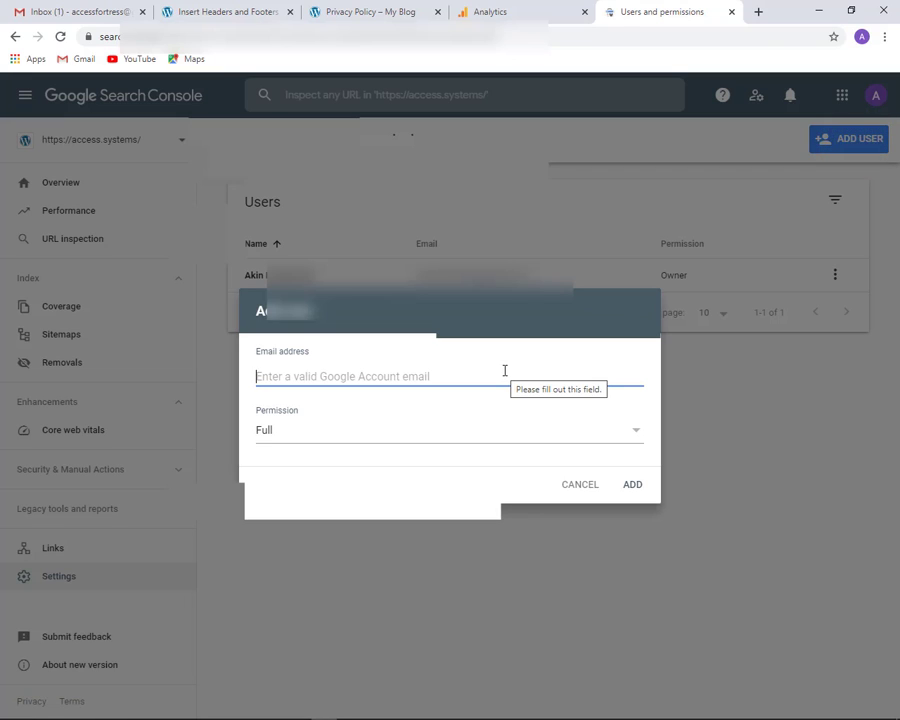
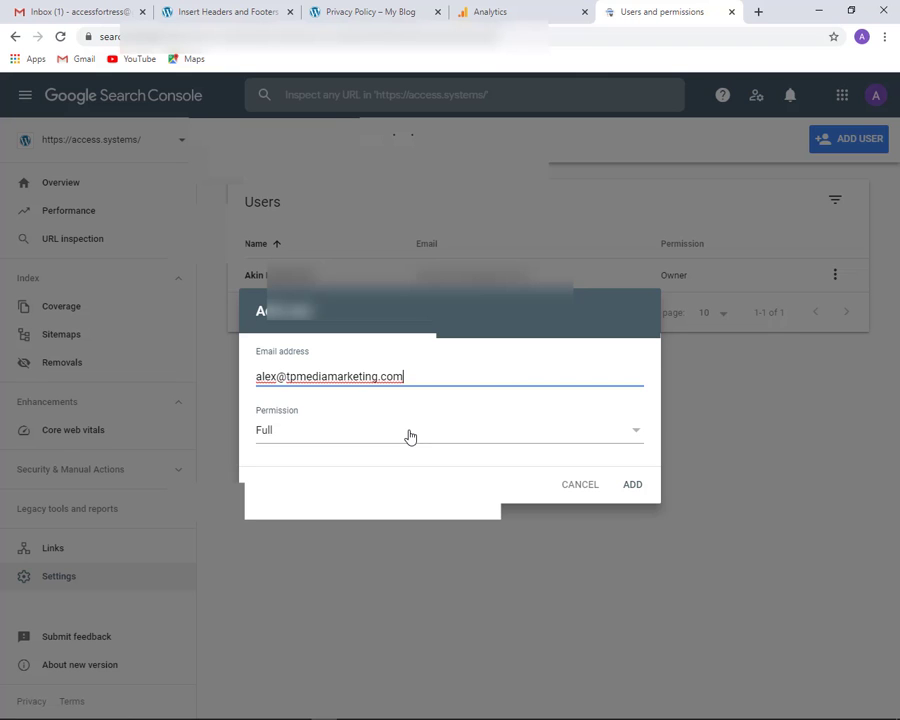
{"action": "left_click", "coordinate": [630, 483]}
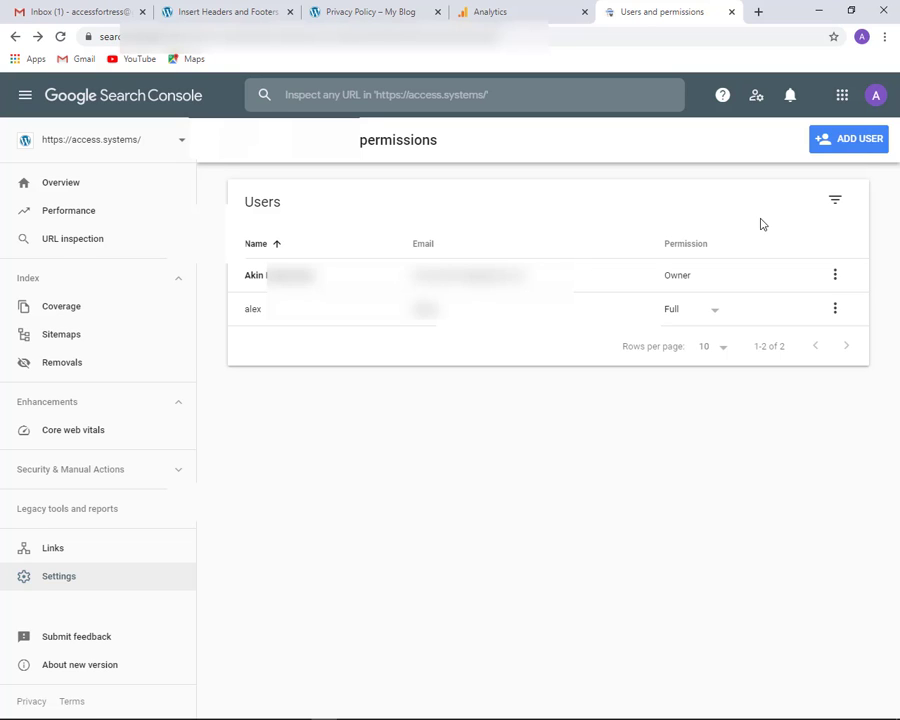
Revisit Search Console's property Settings, then bring the Google Analytics Admin tab to the front
{"action": "left_click", "coordinate": [496, 13]}
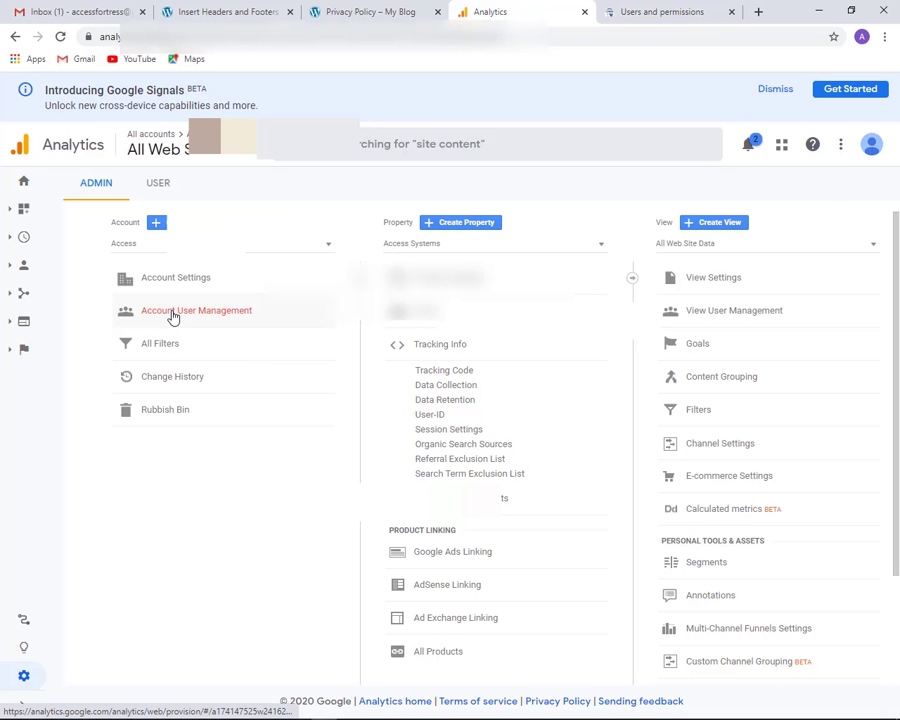
{"action": "left_click", "coordinate": [663, 16]}
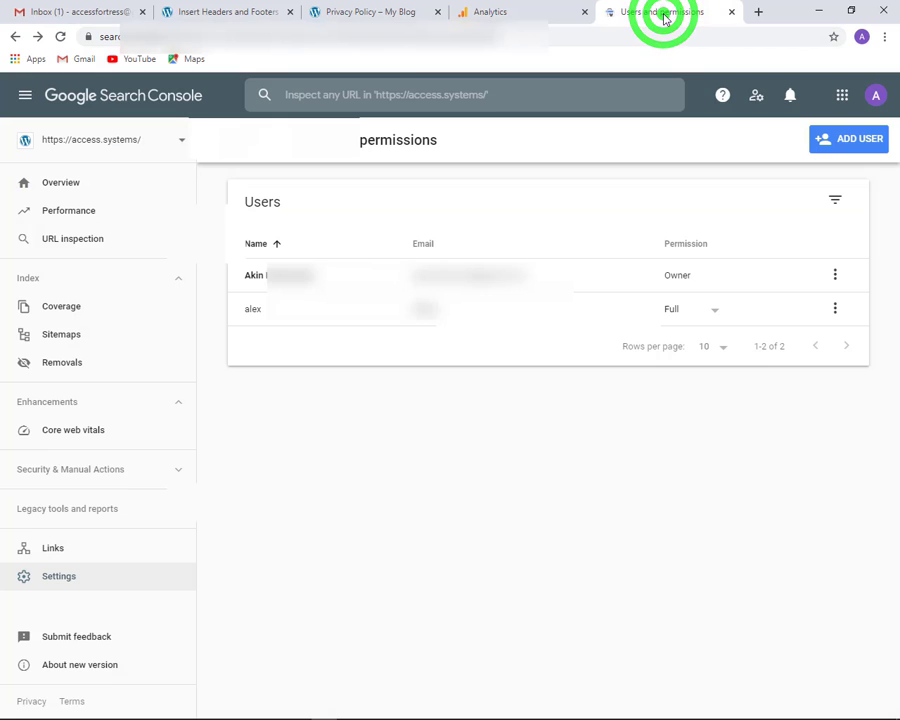
{"action": "left_click", "coordinate": [59, 583]}
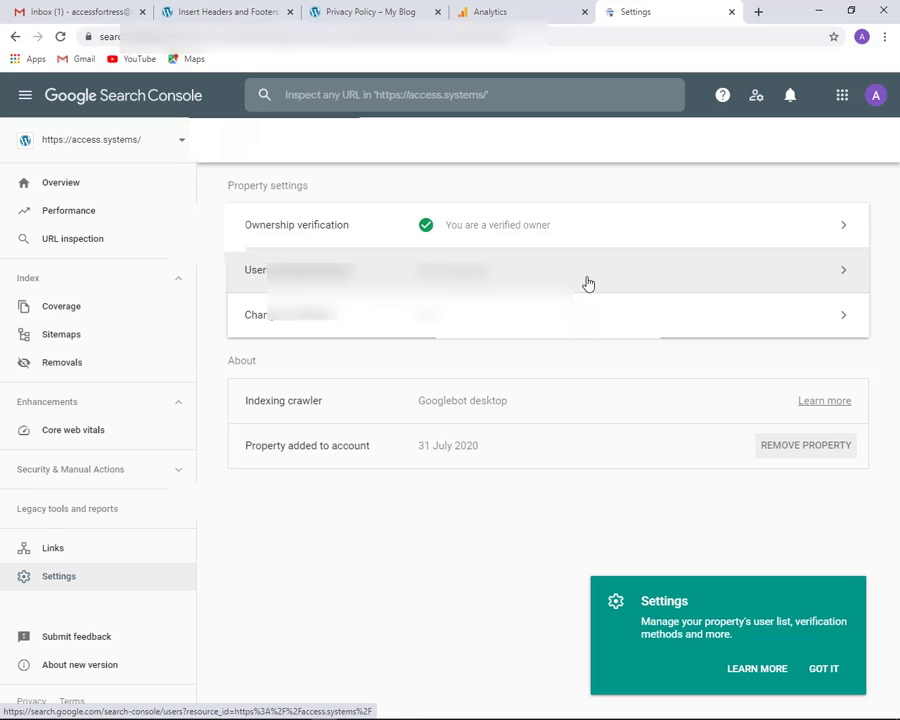
{"action": "left_click", "coordinate": [487, 13]}
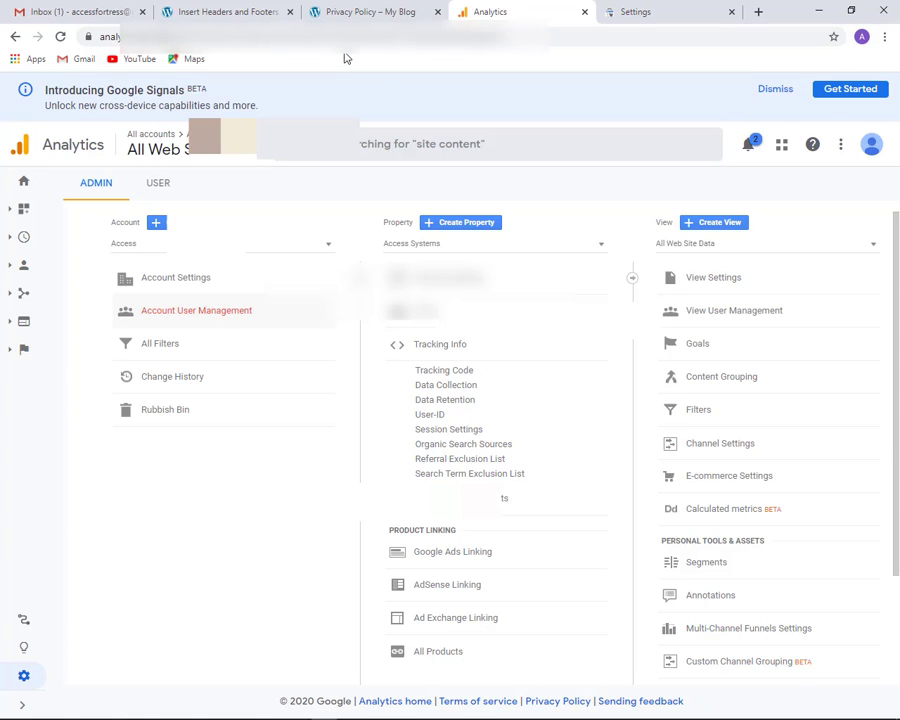
Scroll the Property column to Product Linking and open All Products
{"action": "scroll", "coordinate": [619, 354], "scroll_direction": "down", "scroll_amount": 3}
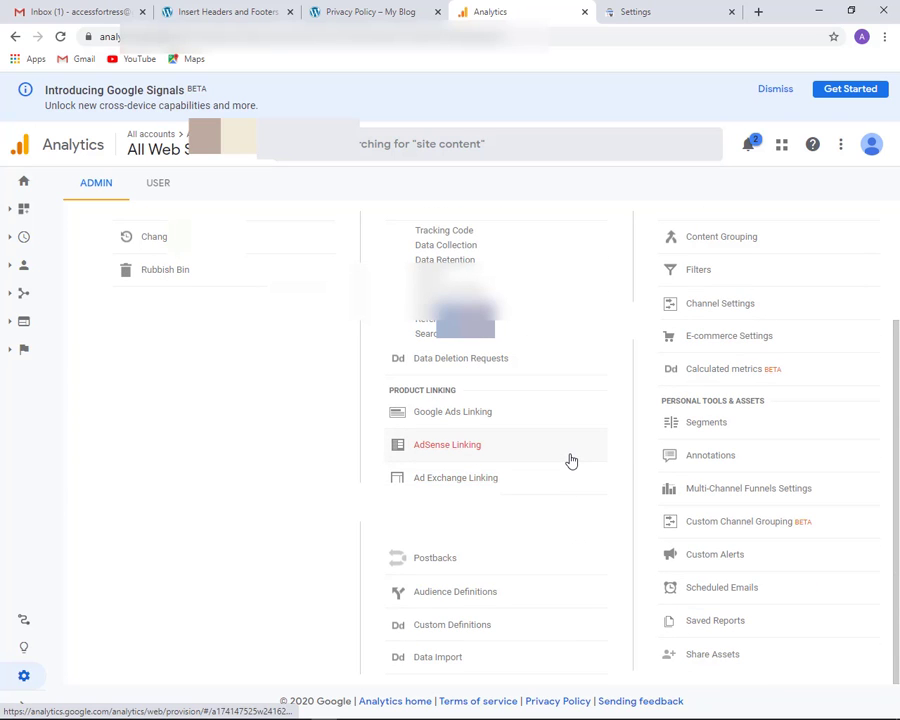
{"action": "scroll", "coordinate": [571, 460], "scroll_direction": "up", "scroll_amount": 1}
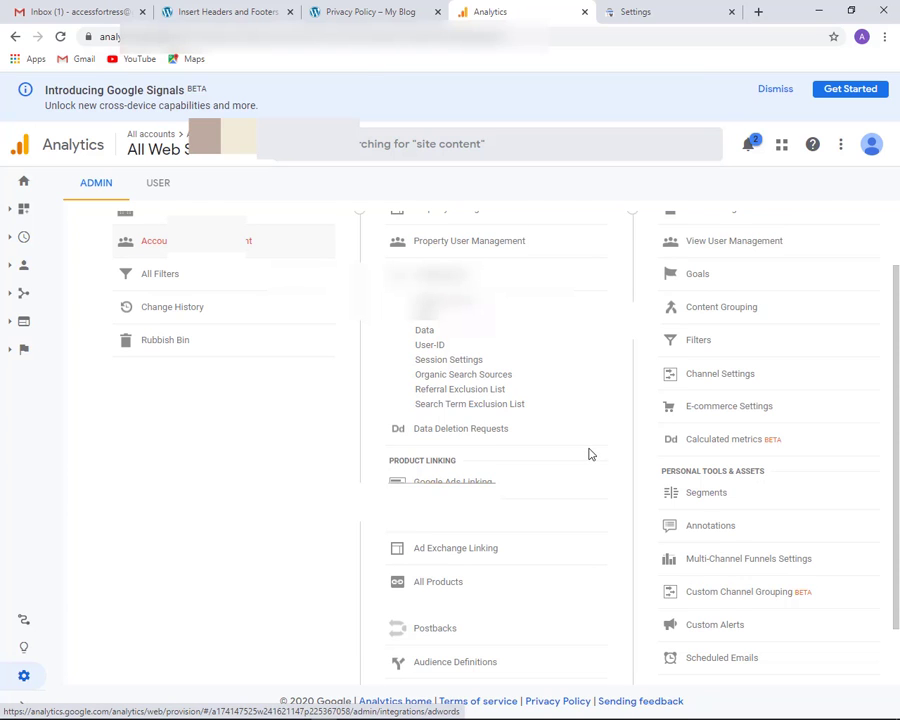
{"action": "scroll", "coordinate": [595, 460], "scroll_direction": "down", "scroll_amount": 1}
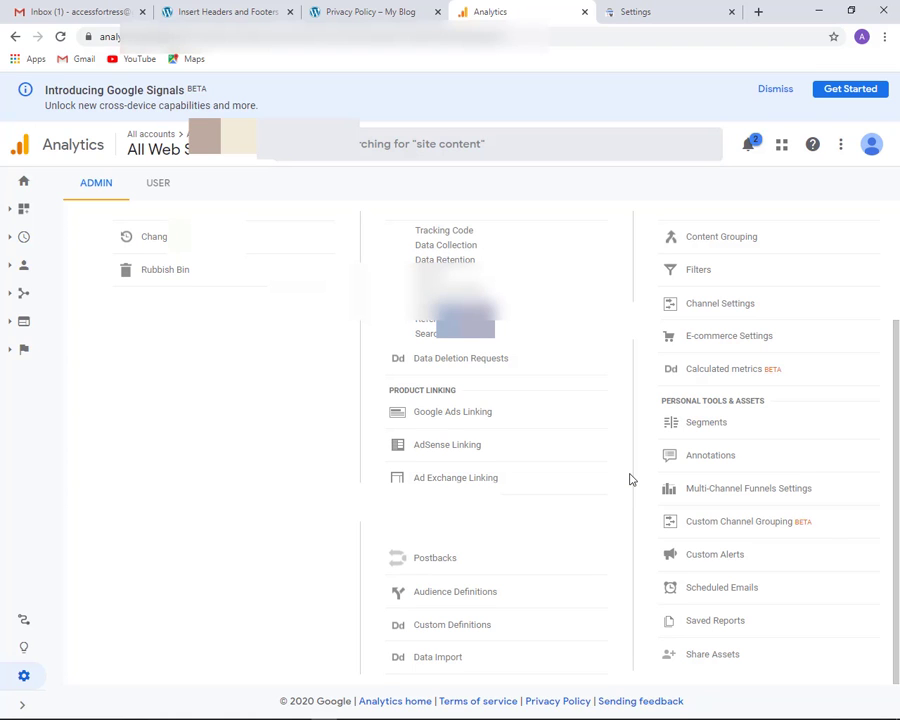
{"action": "scroll", "coordinate": [630, 480], "scroll_direction": "up", "scroll_amount": 2}
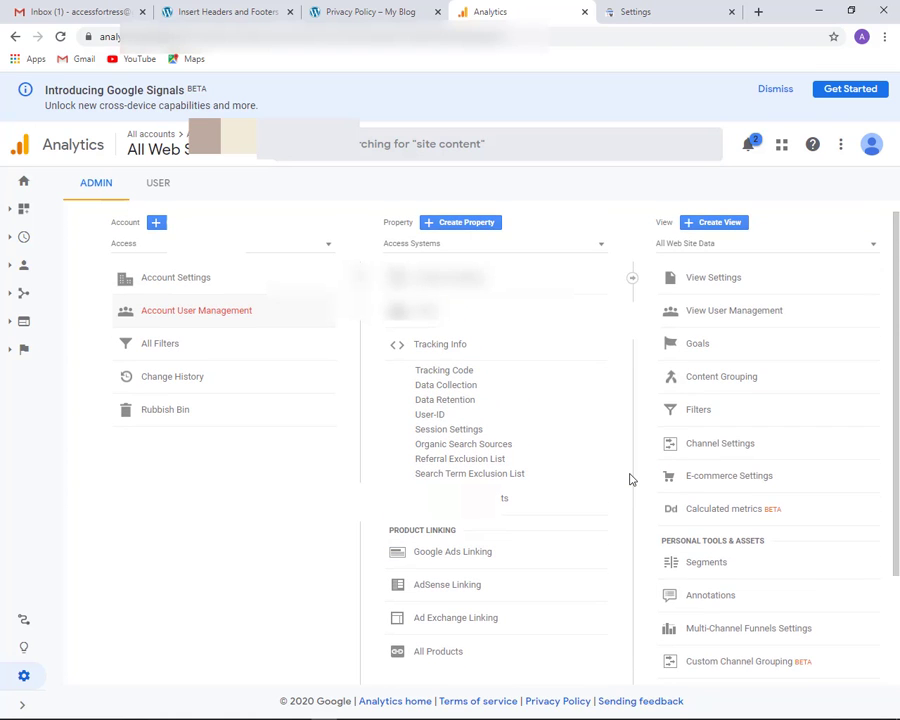
{"action": "scroll", "coordinate": [630, 479], "scroll_direction": "down", "scroll_amount": 2}
{"action": "left_click", "coordinate": [452, 510]}
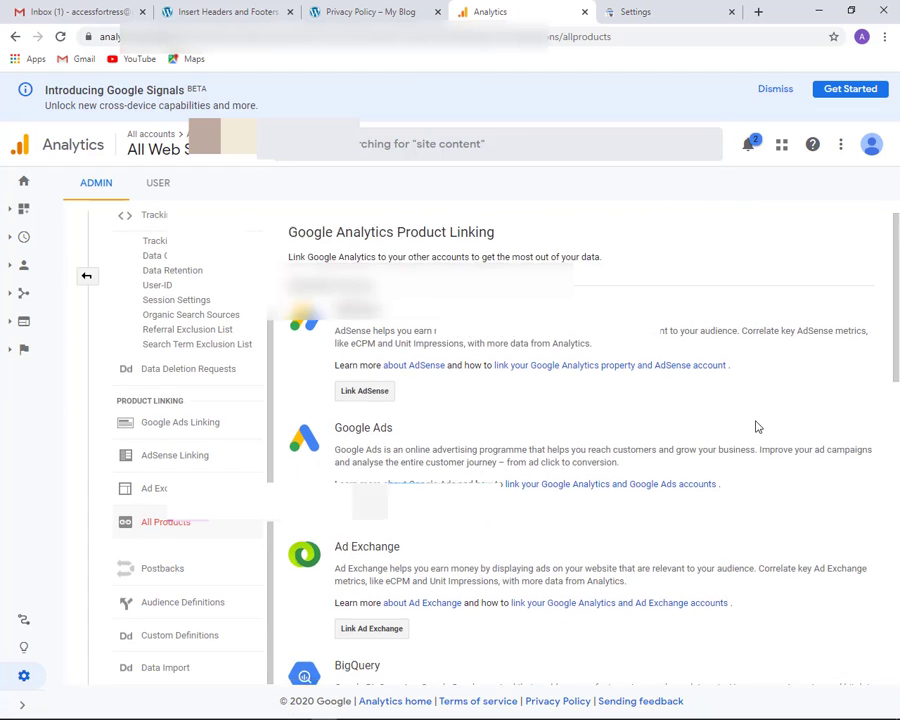
{"action": "scroll", "coordinate": [757, 427], "scroll_direction": "down", "scroll_amount": 8}
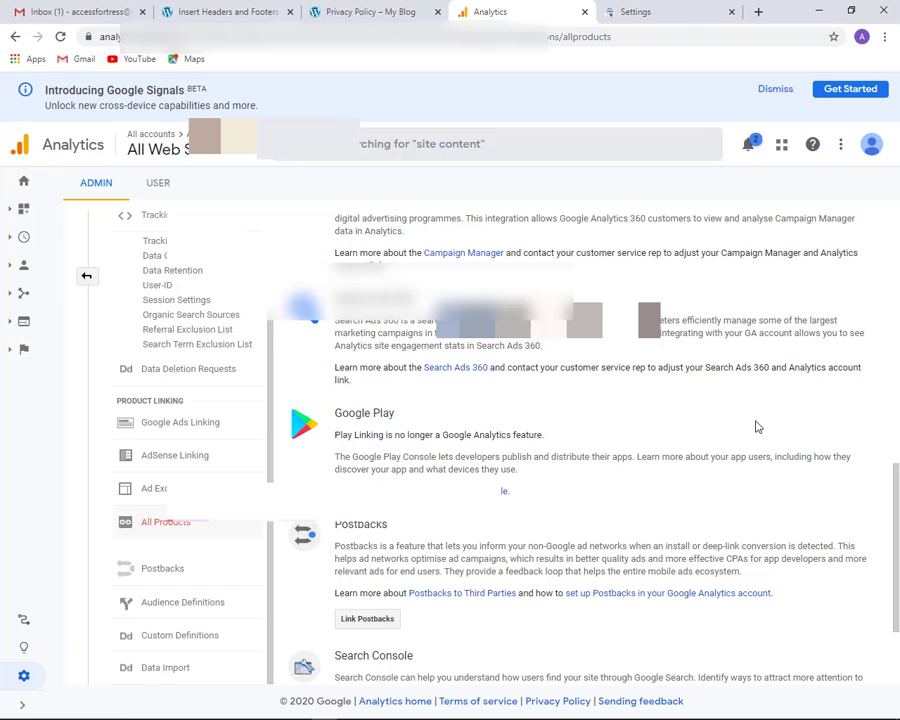
{"action": "scroll", "coordinate": [757, 427], "scroll_direction": "up", "scroll_amount": 3}
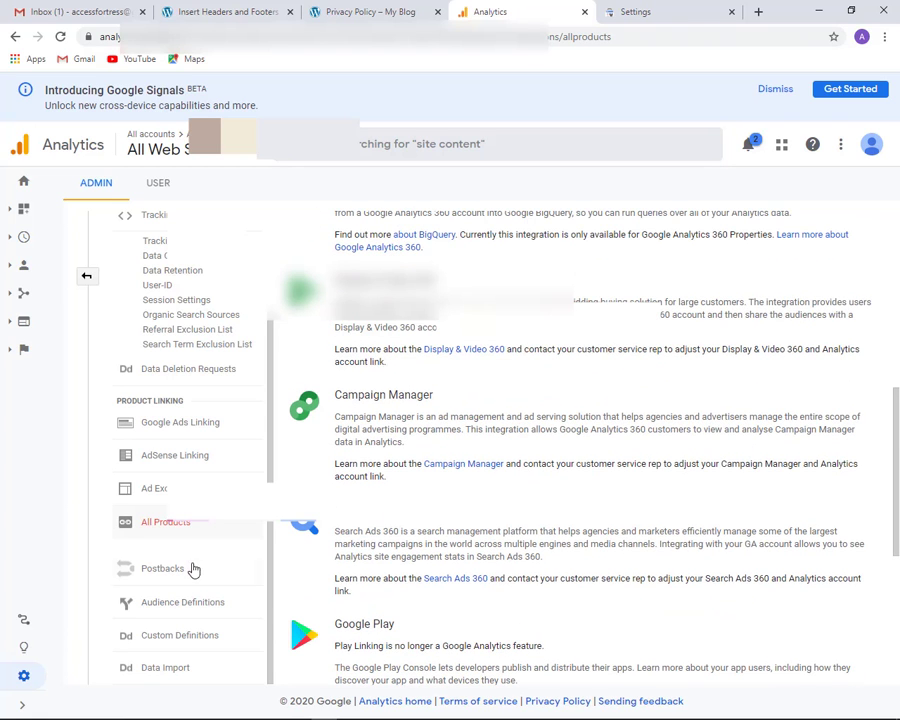
{"action": "left_click", "coordinate": [26, 680]}
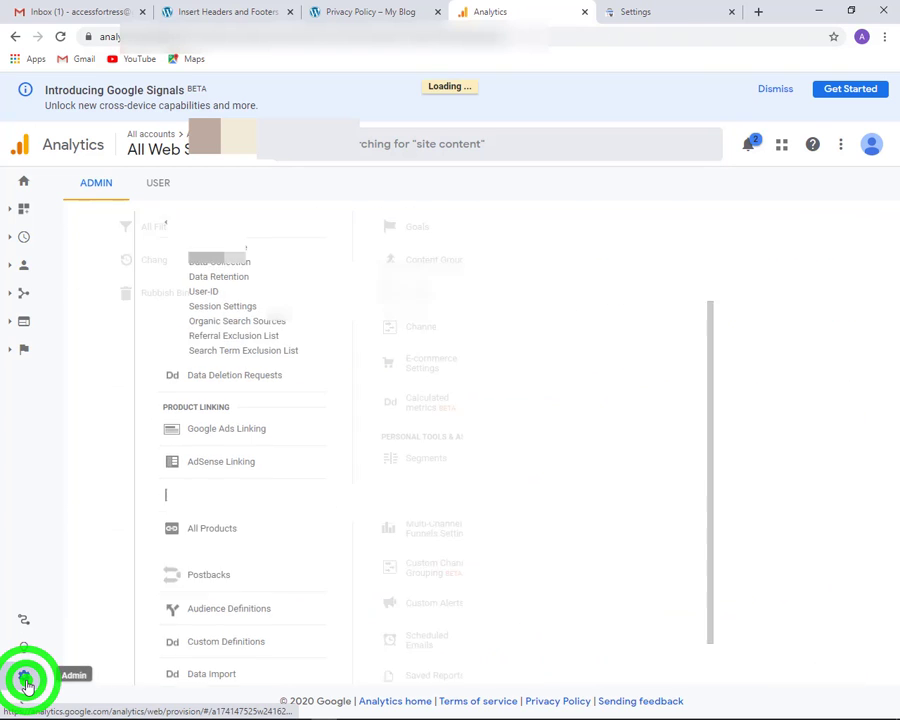
{"action": "left_click", "coordinate": [447, 530]}
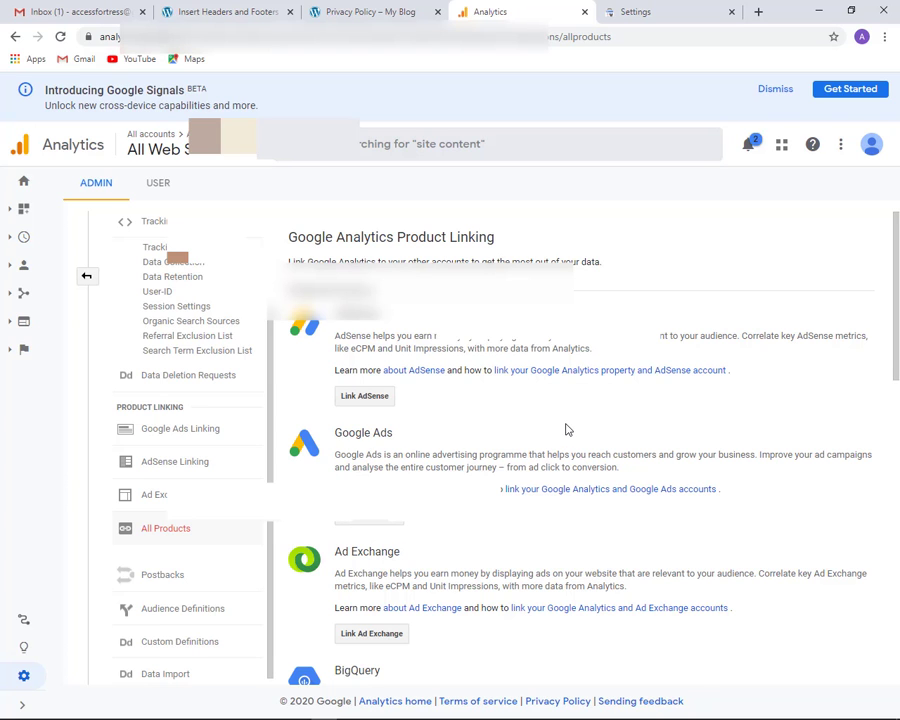
{"action": "scroll", "coordinate": [566, 429], "scroll_direction": "down", "scroll_amount": 4}
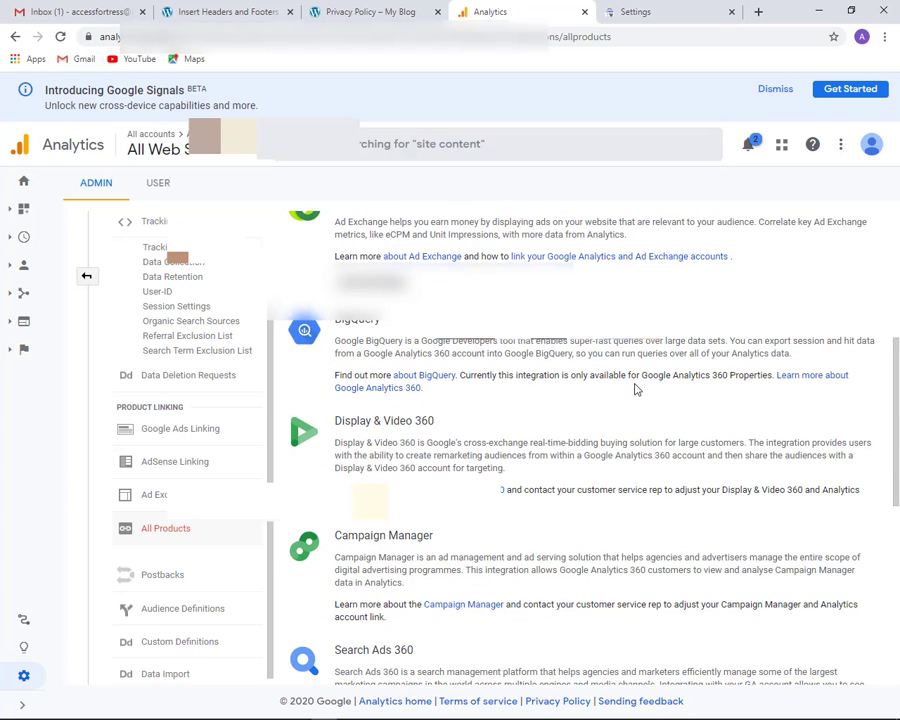
{"action": "scroll", "coordinate": [634, 389], "scroll_direction": "up", "scroll_amount": 1}
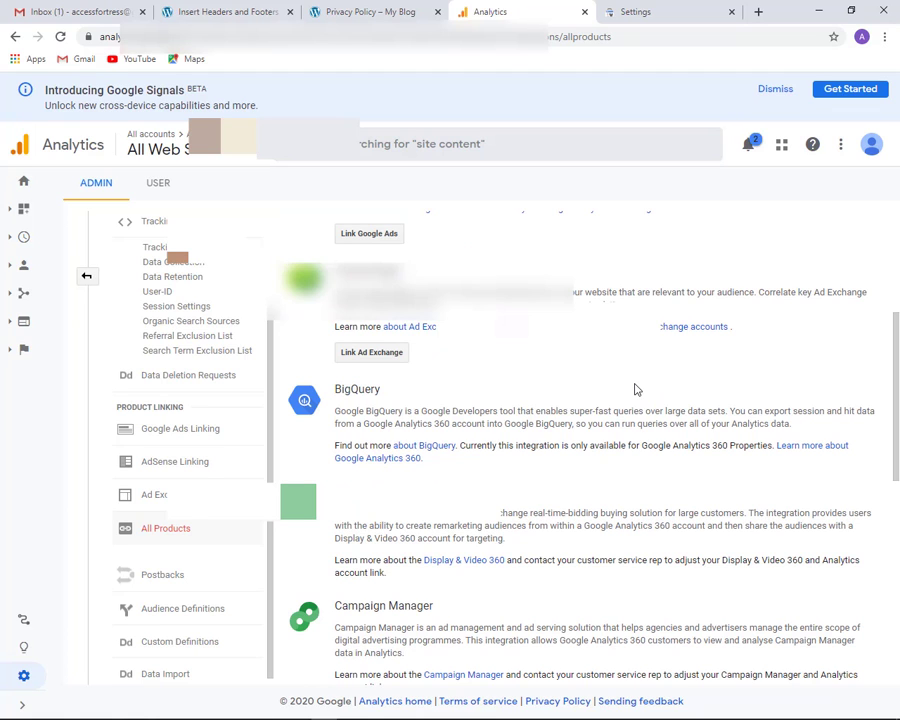
{"action": "scroll", "coordinate": [634, 389], "scroll_direction": "down", "scroll_amount": 1}
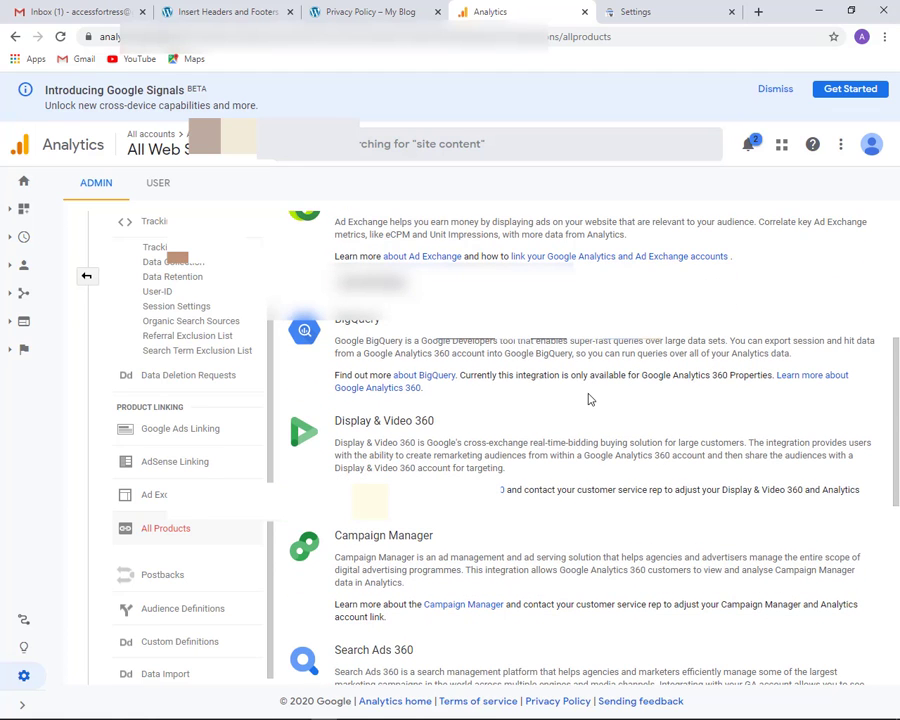
{"action": "scroll", "coordinate": [587, 395], "scroll_direction": "down", "scroll_amount": 3}
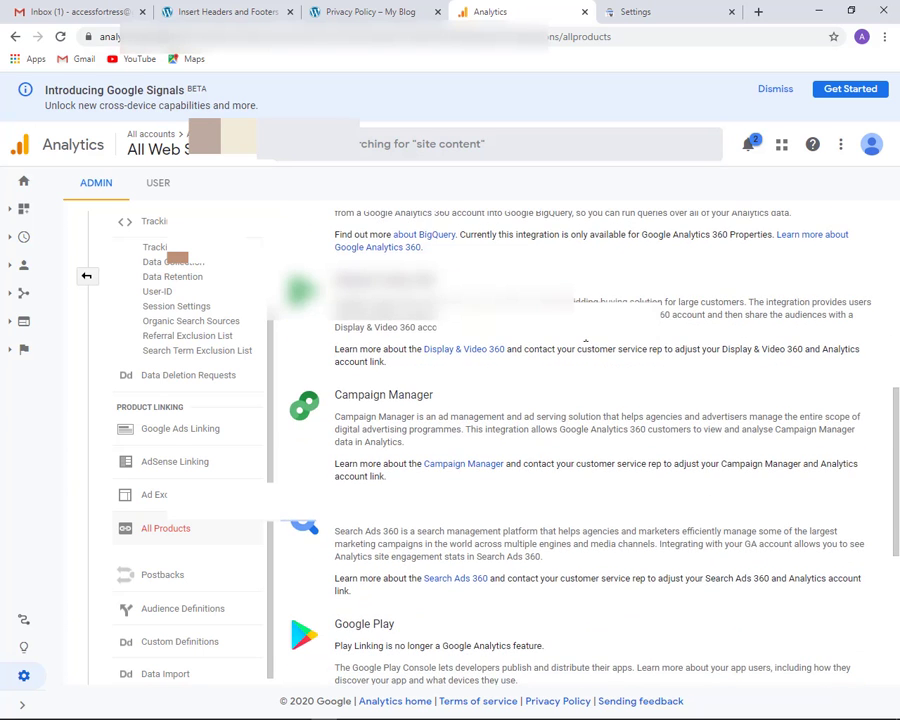
{"action": "scroll", "coordinate": [587, 342], "scroll_direction": "down", "scroll_amount": 2}
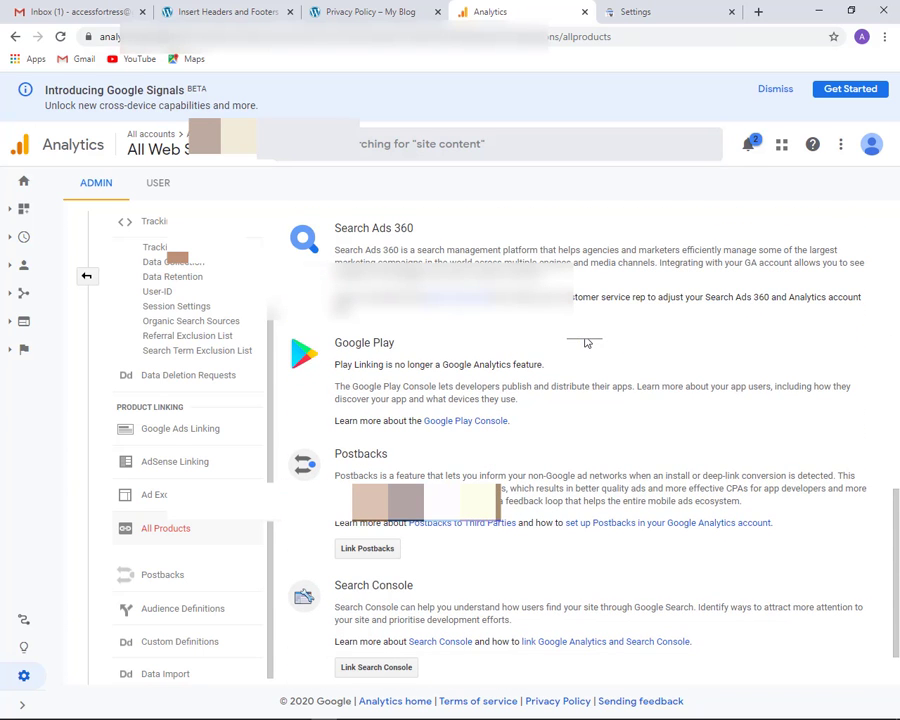
{"action": "scroll", "coordinate": [587, 343], "scroll_direction": "down", "scroll_amount": 1}
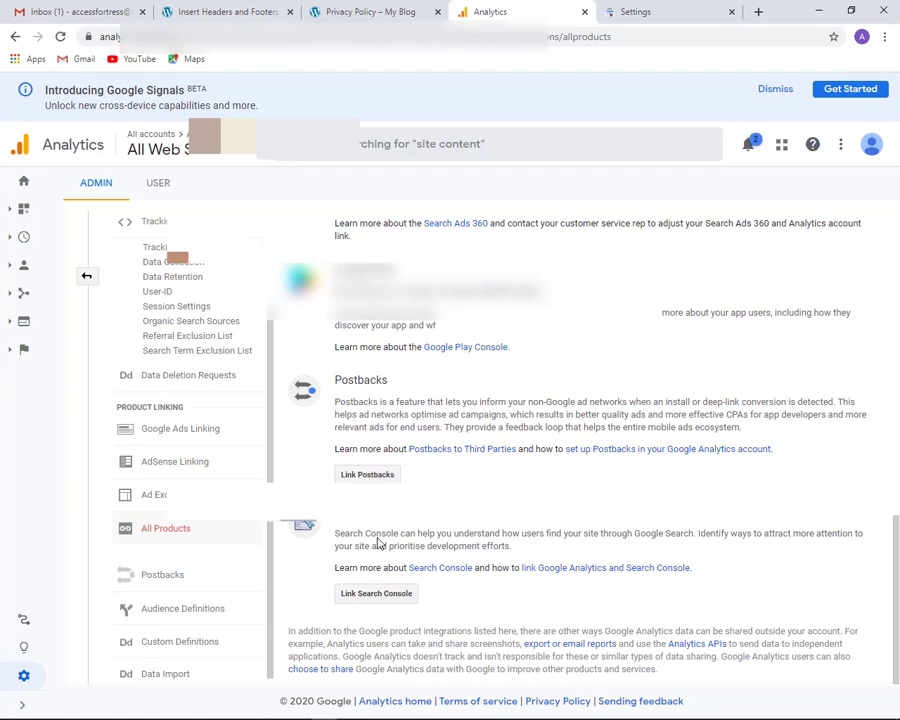
Choose Link Search Console and add a Search Console site, opening the association page in a new tab
{"action": "left_click", "coordinate": [394, 594]}
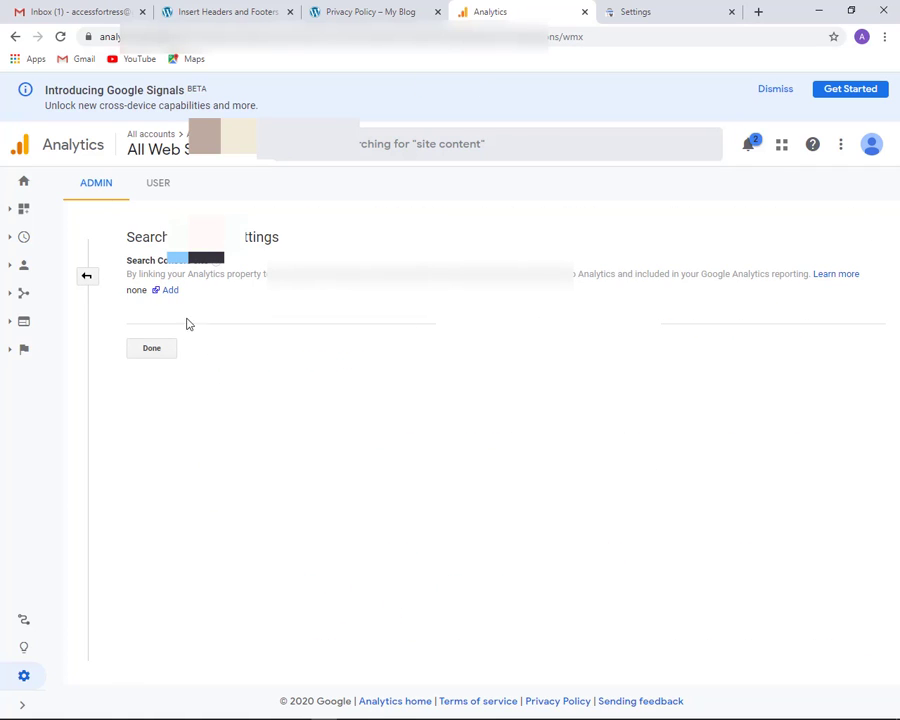
{"action": "left_click", "coordinate": [172, 292]}
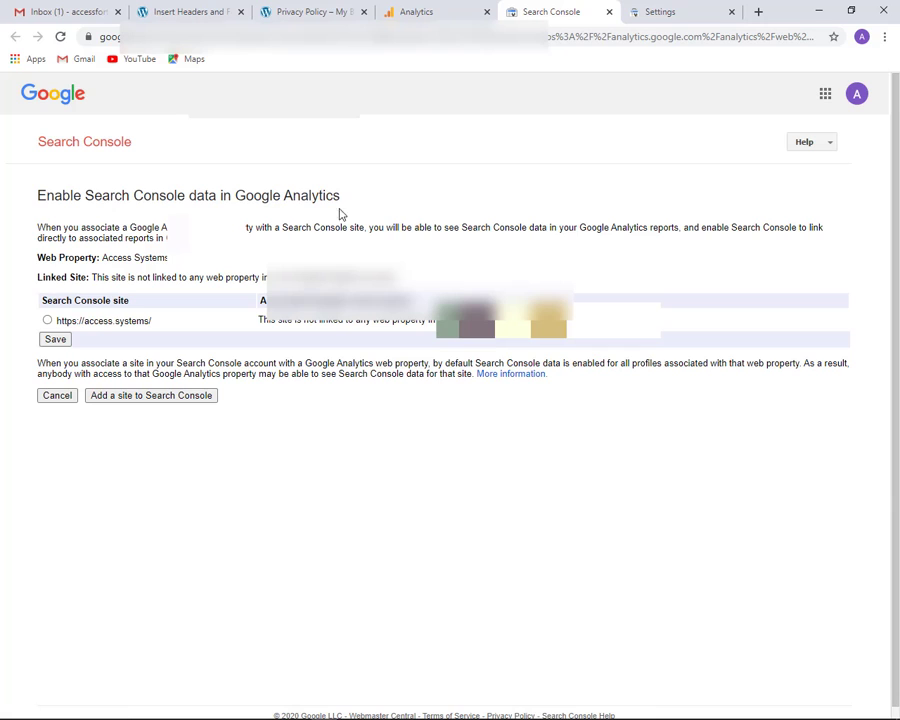
{"action": "left_click", "coordinate": [48, 320]}
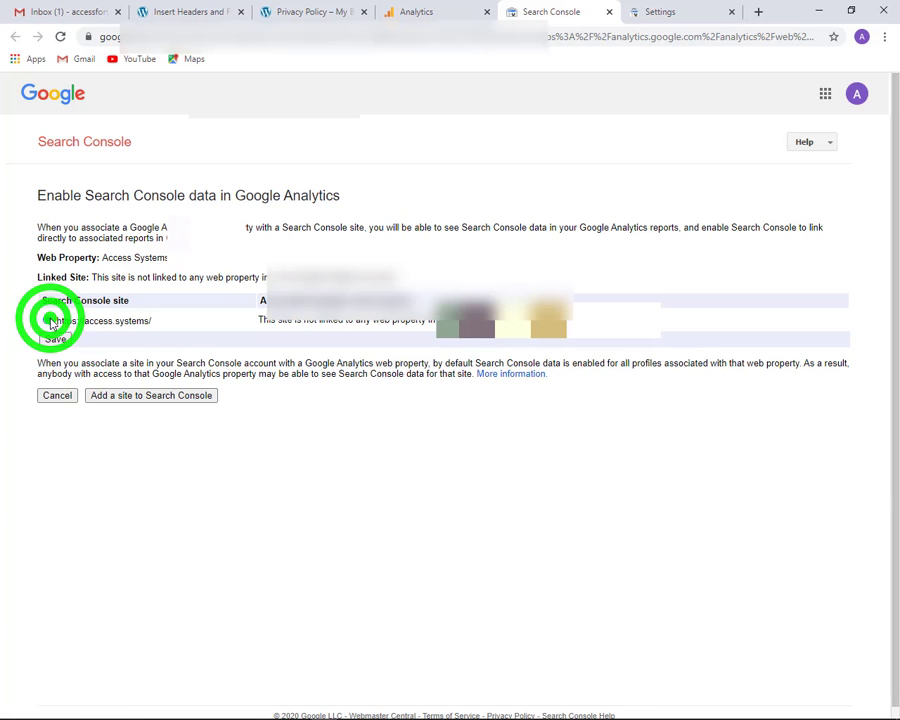
{"action": "left_click", "coordinate": [55, 341]}
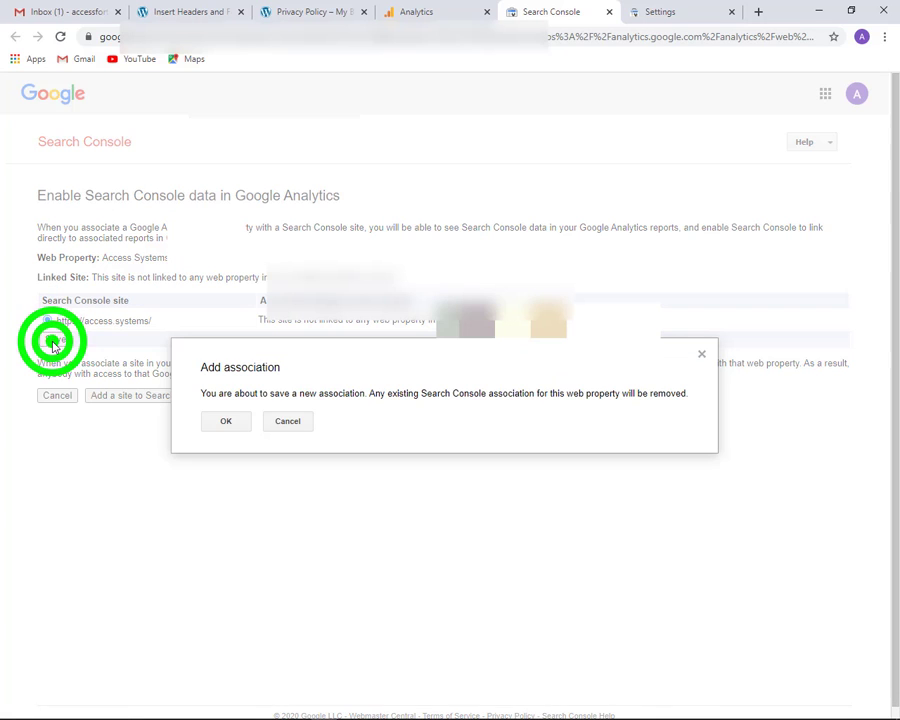
{"action": "left_click", "coordinate": [226, 424]}
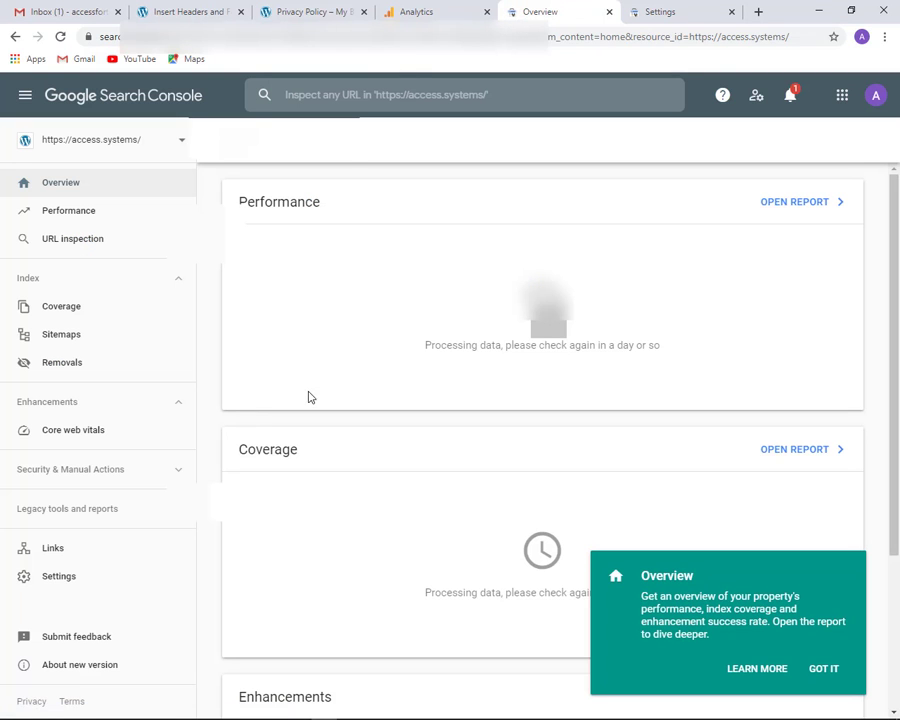
Open Acquisition > Search Console > Landing Pages in Google Analytics for 24–30 Jul 2020
{"action": "left_click", "coordinate": [414, 12]}
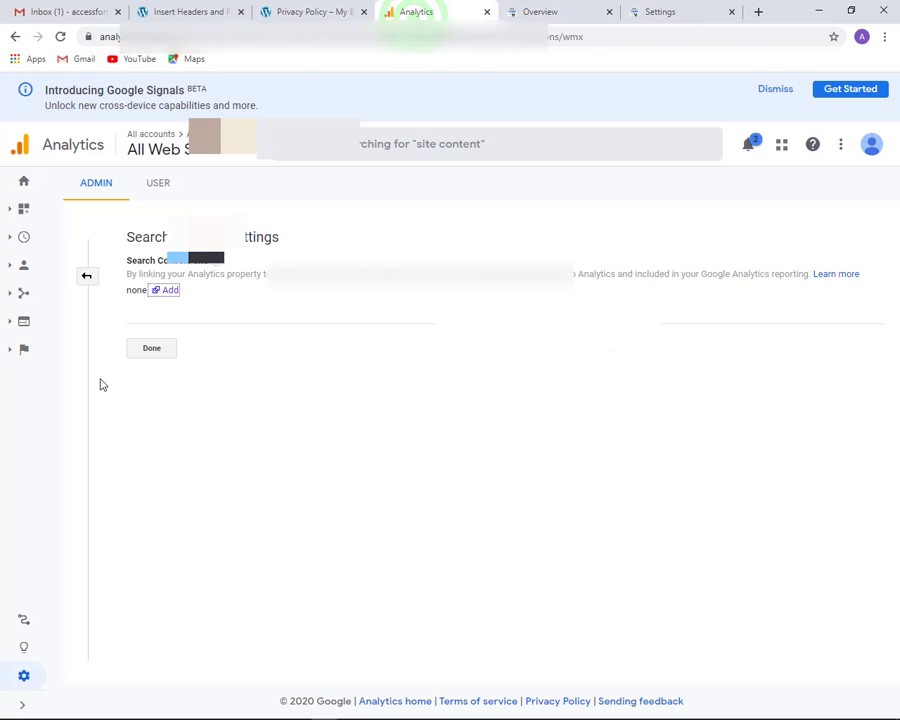
{"action": "left_click", "coordinate": [27, 238]}
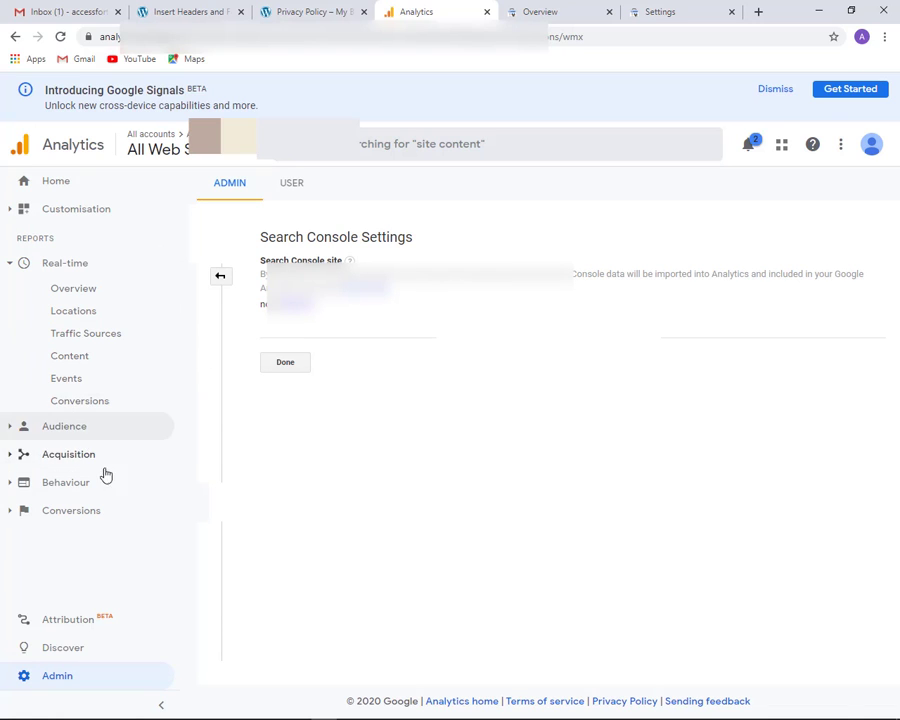
{"action": "left_click", "coordinate": [53, 190]}
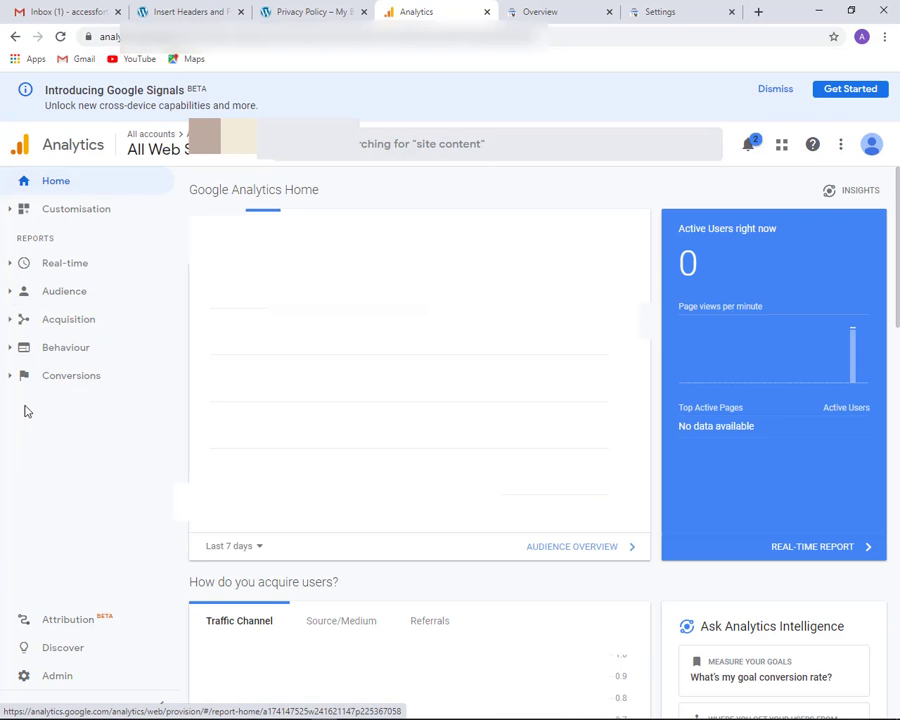
{"action": "left_click", "coordinate": [12, 318]}
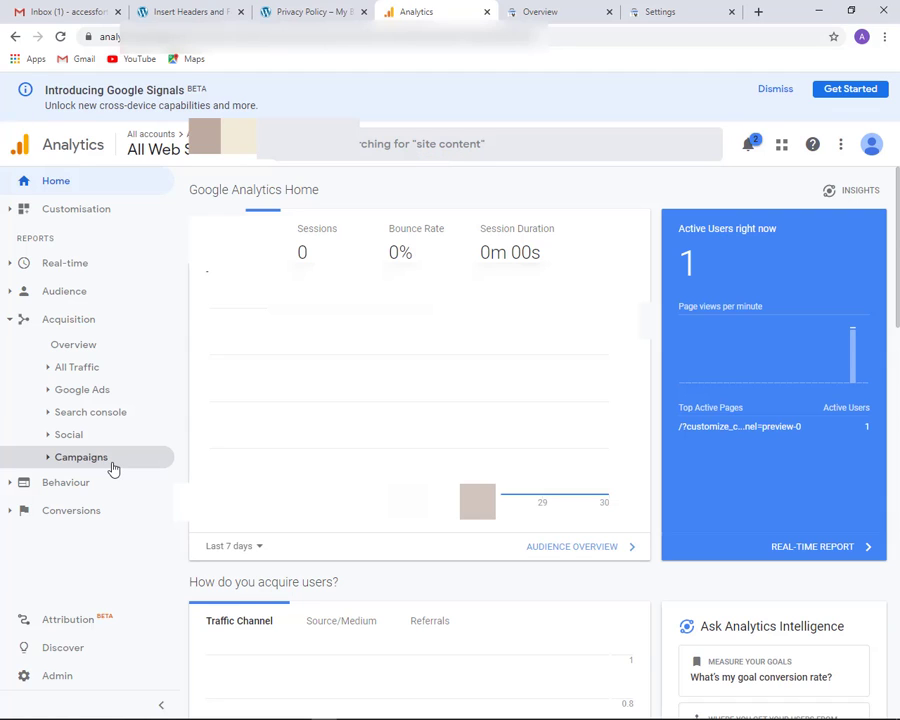
{"action": "left_click", "coordinate": [84, 418]}
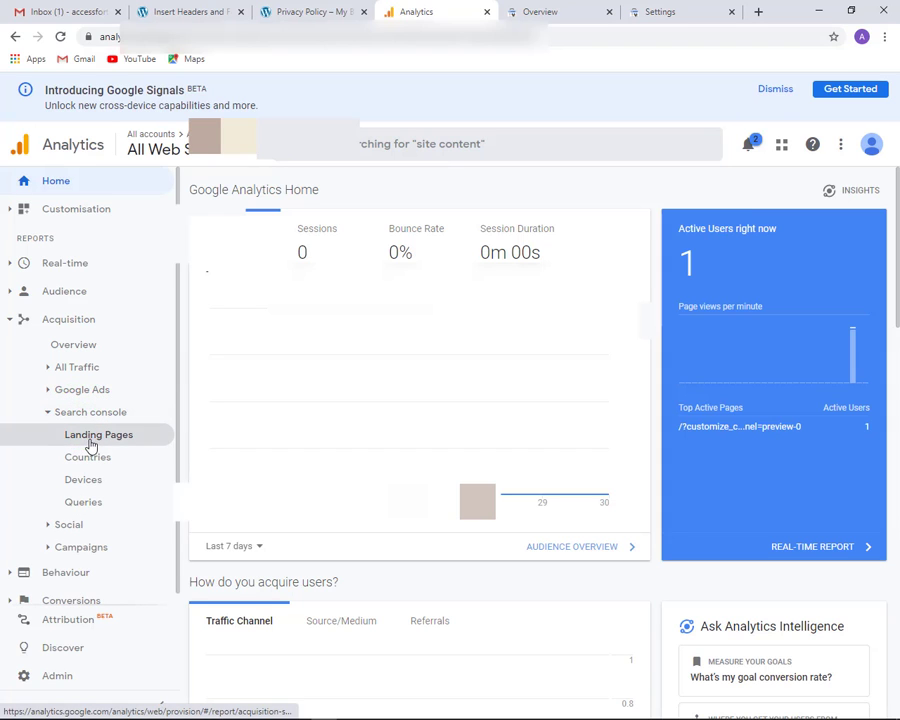
{"action": "left_click", "coordinate": [90, 442]}
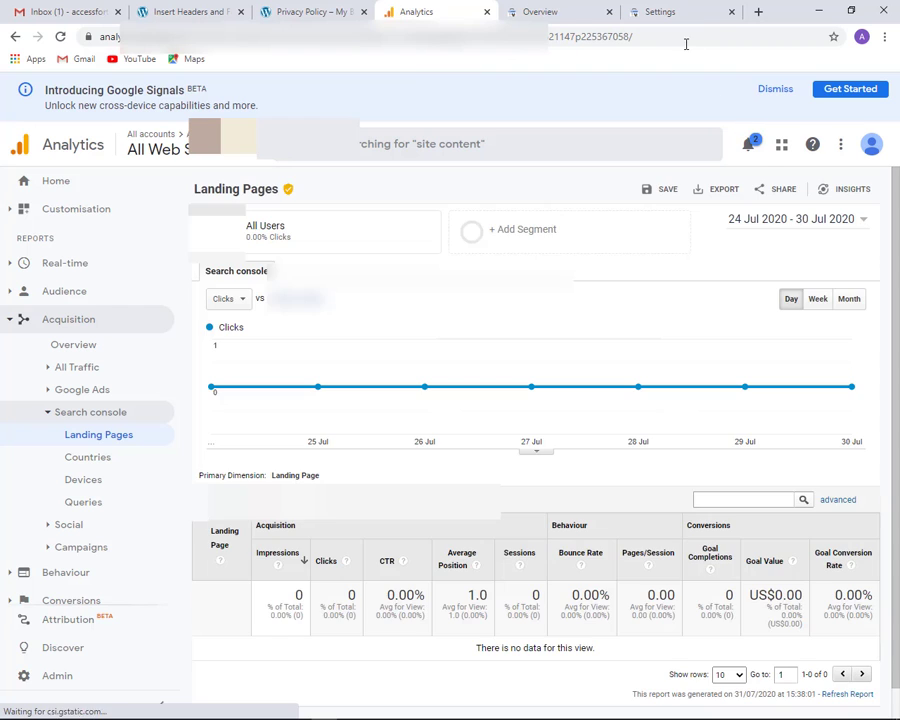
{"action": "scroll", "coordinate": [585, 385], "scroll_direction": "down", "scroll_amount": 1}
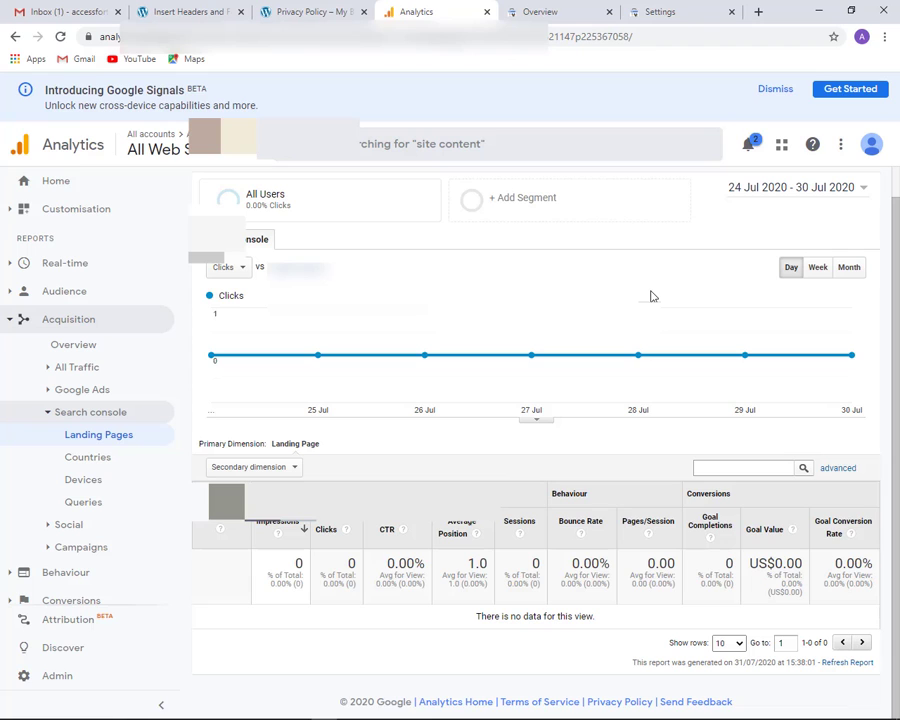
{"action": "left_click", "coordinate": [673, 18]}
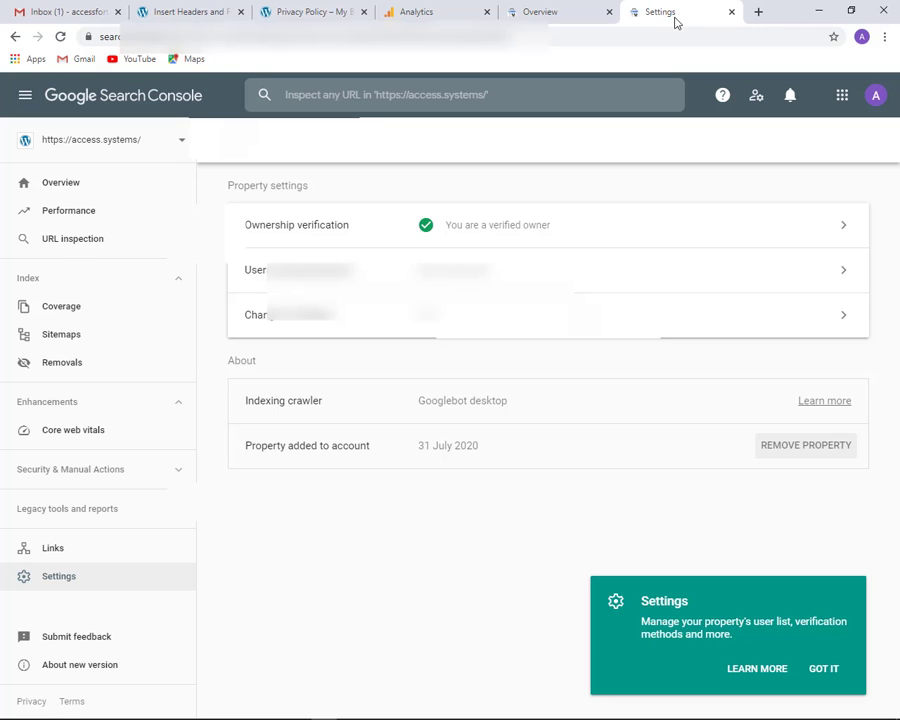
{"action": "left_click", "coordinate": [56, 338]}
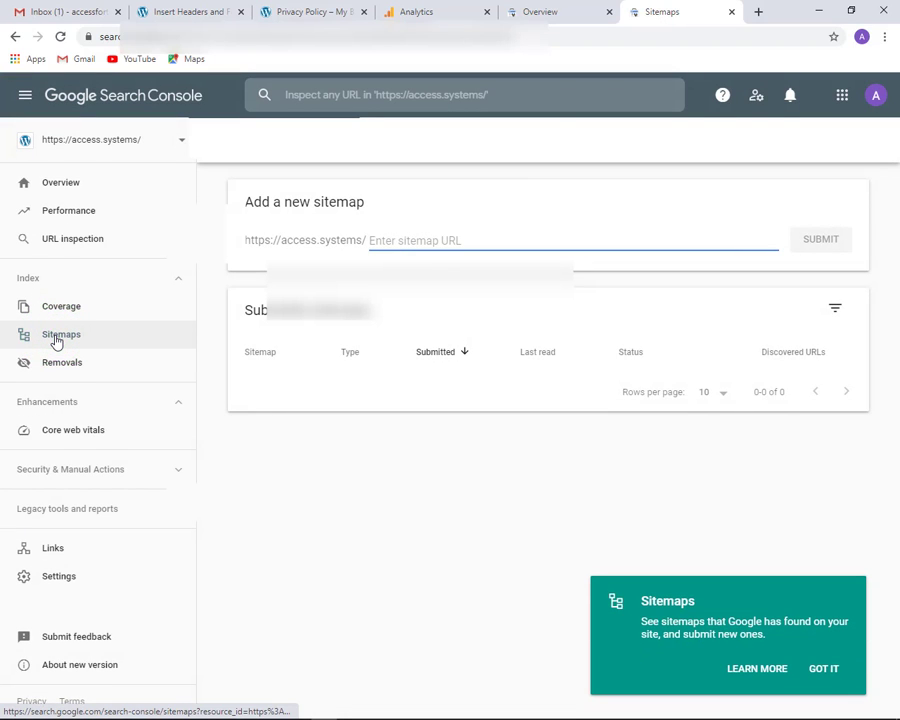